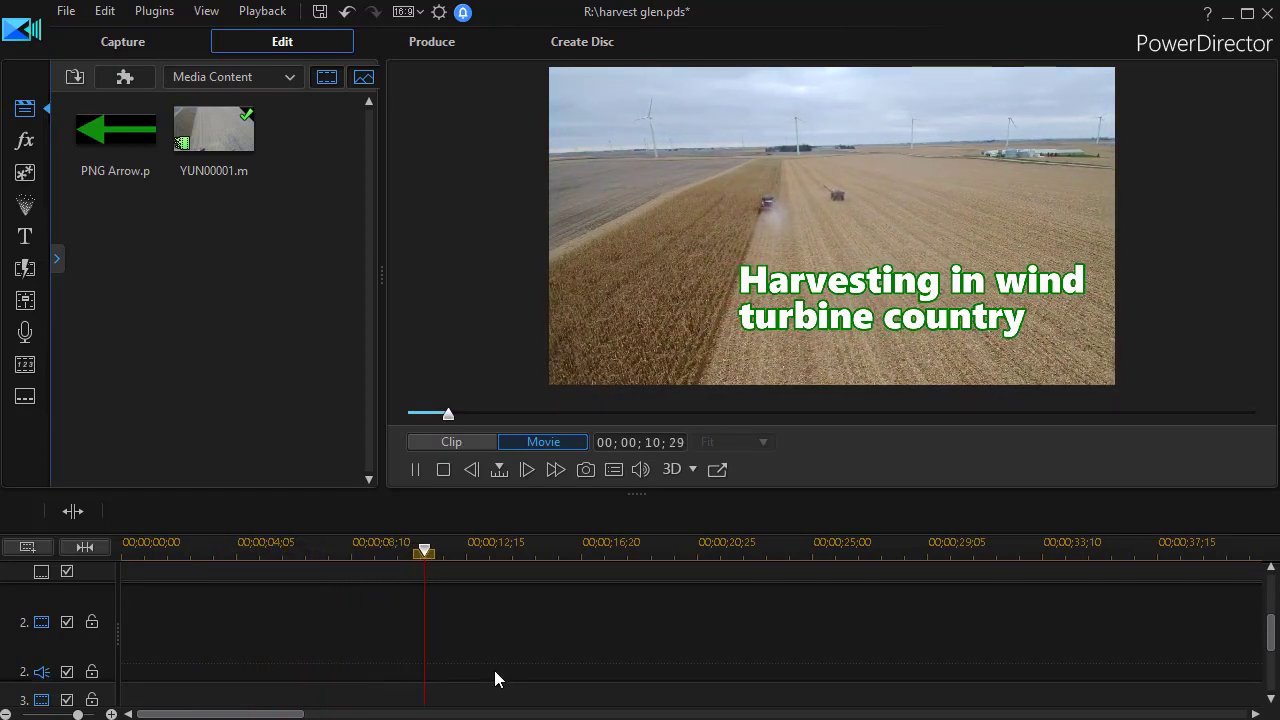
Step: Stop the harvest project preview at 00;00;14;03
click(415, 470)
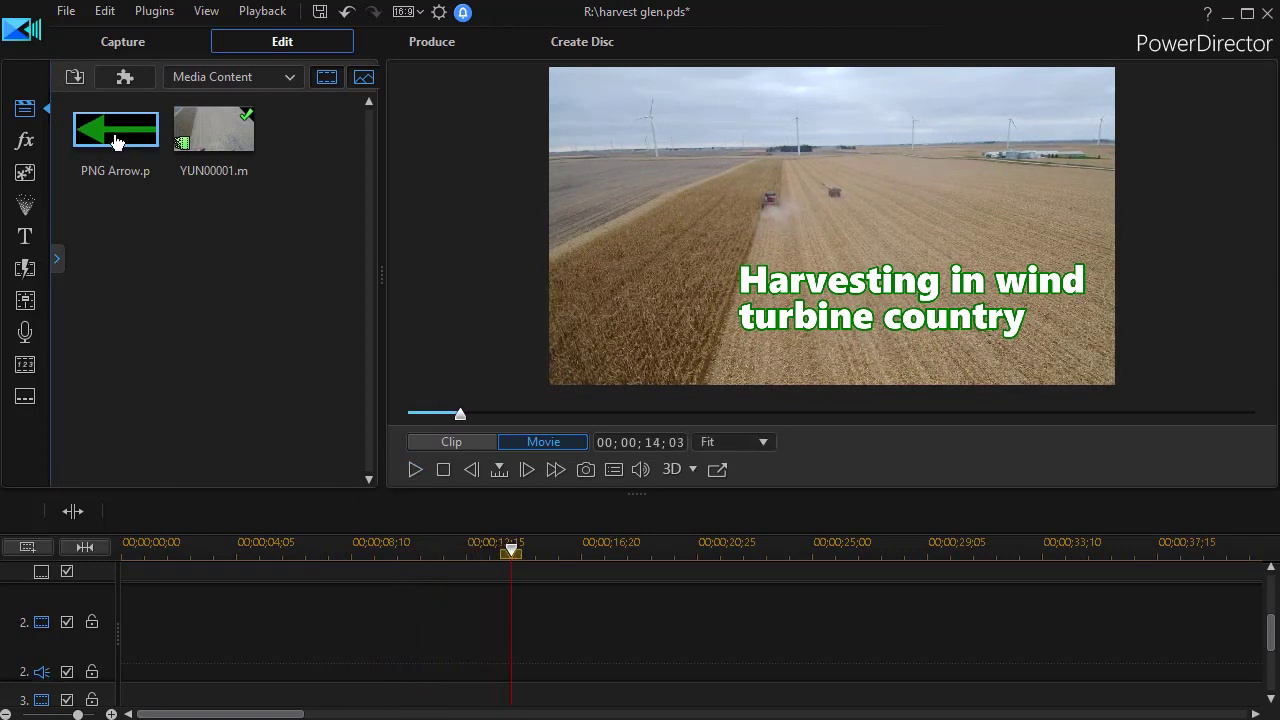
Step: Place the PNG Arrow on track 2, shrink it, and position it at the frame's top centre
drag(115, 142, 118, 620)
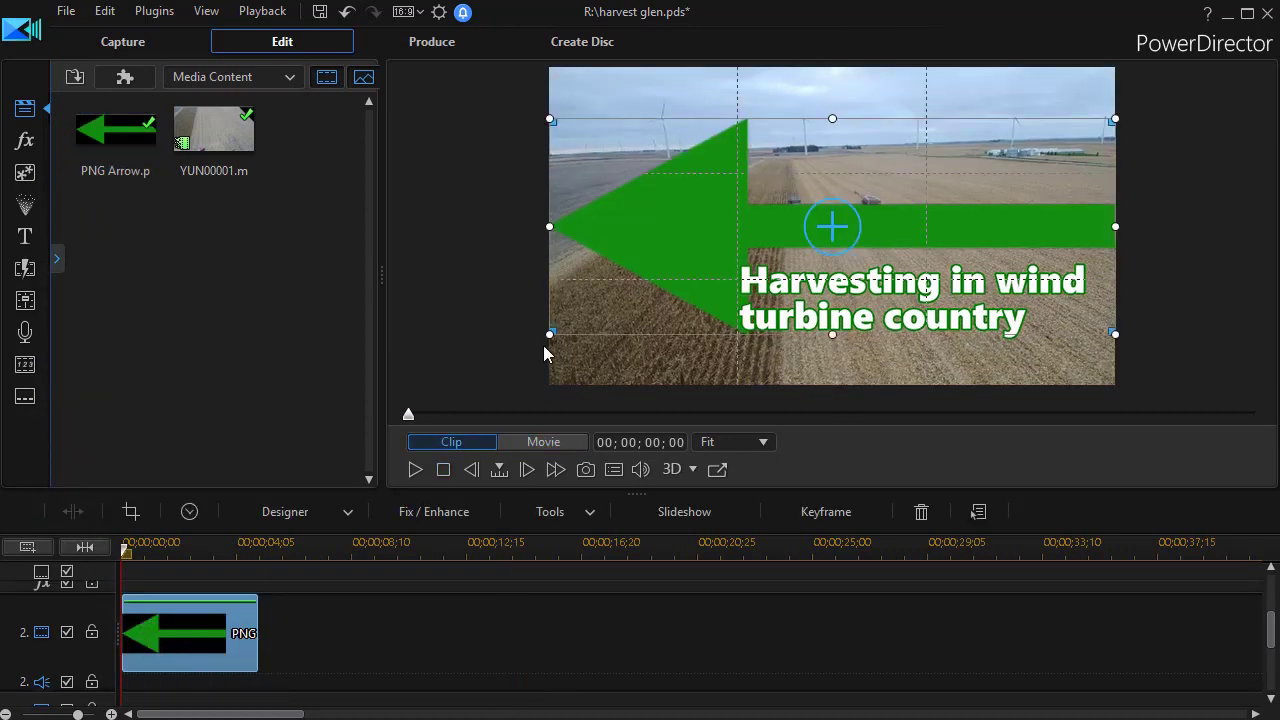
drag(550, 334, 977, 141)
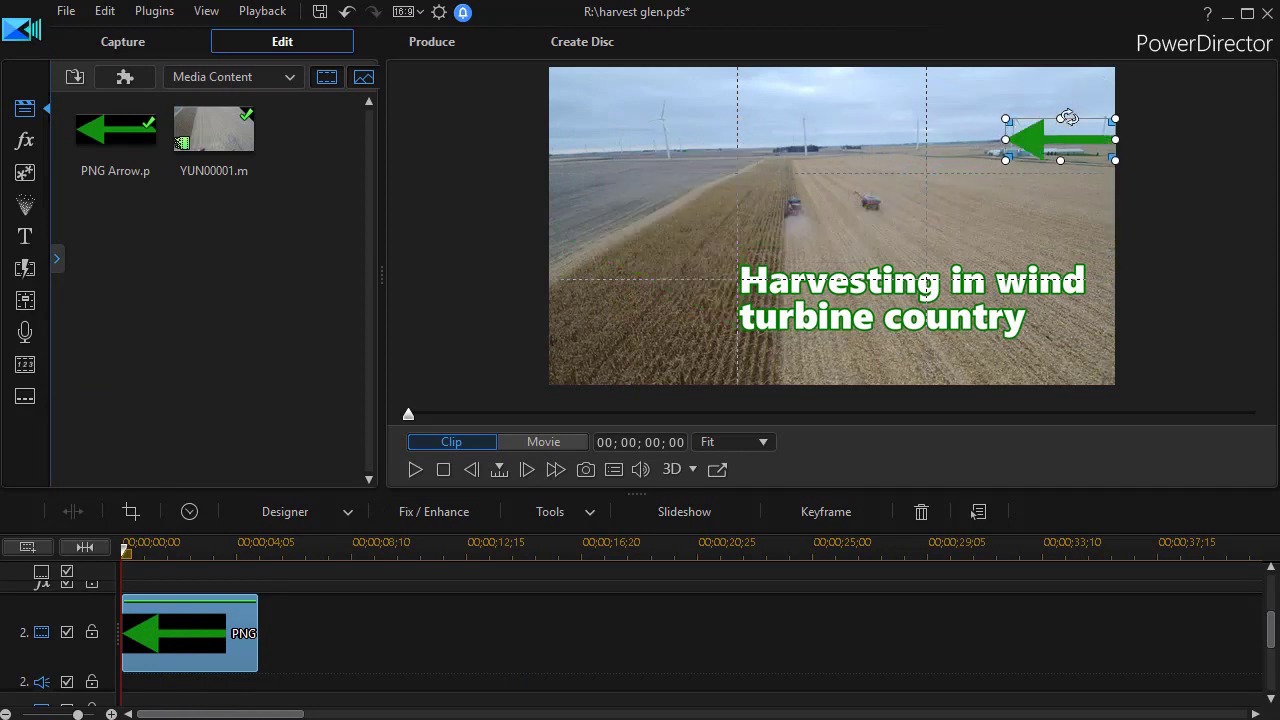
drag(1075, 127, 896, 109)
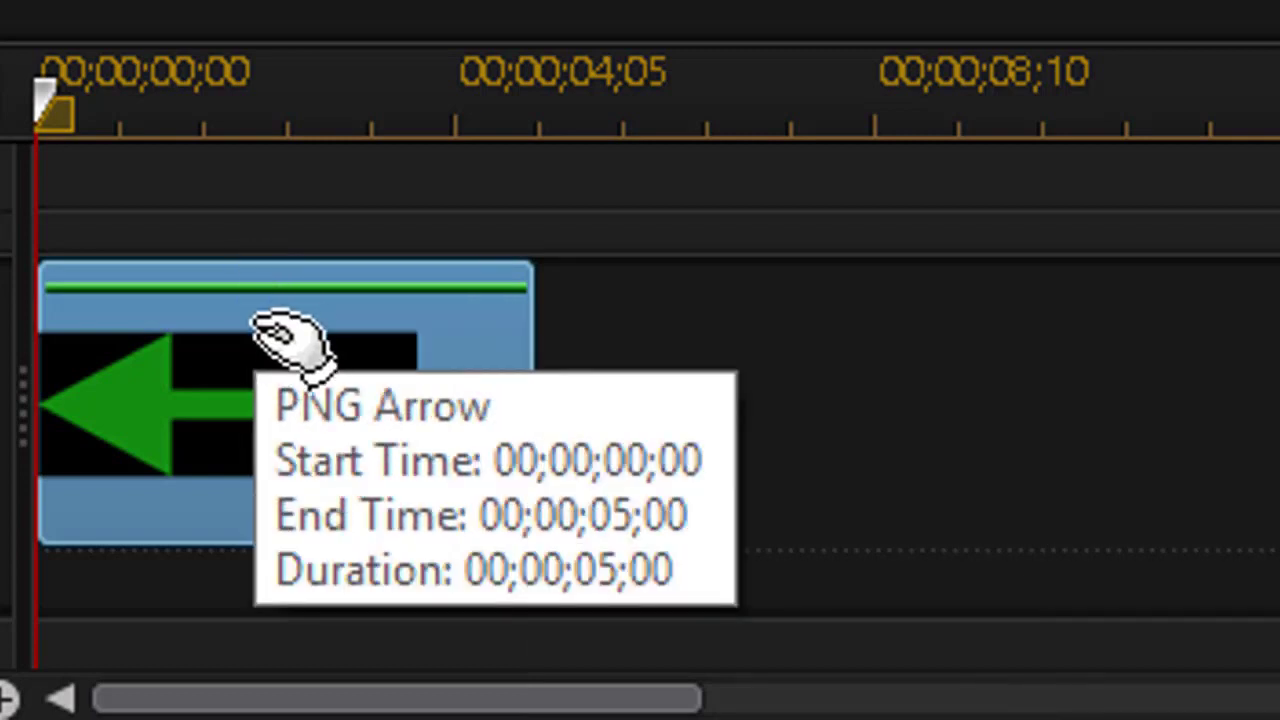
Step: Add opacity keyframes along the arrow clip, lowering the middle ones to about 51
ctrl+click(216, 286)
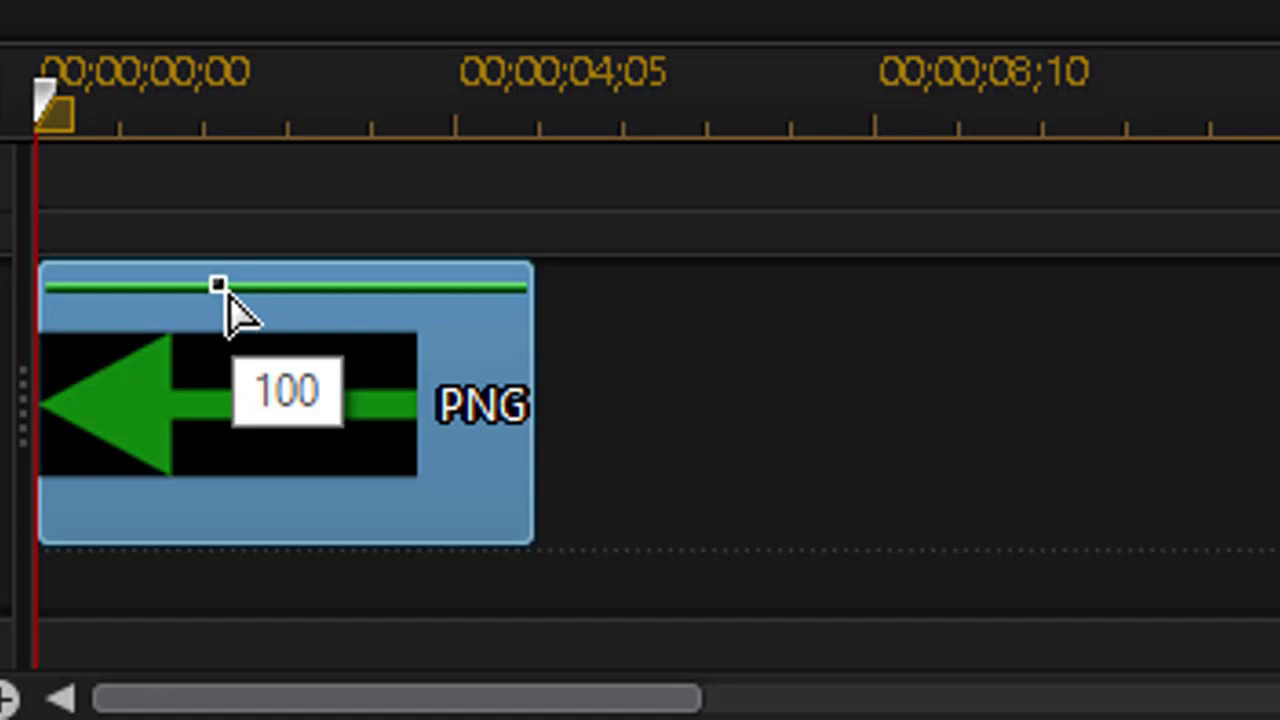
click(222, 287)
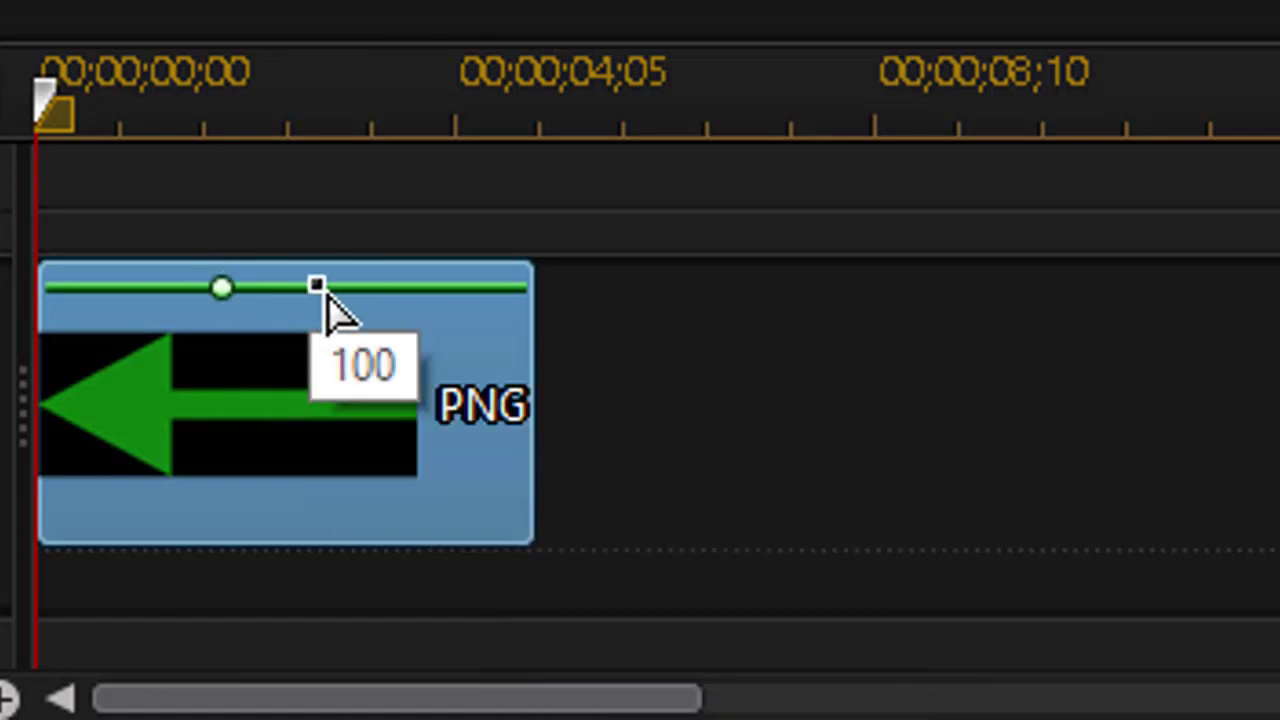
click(316, 287)
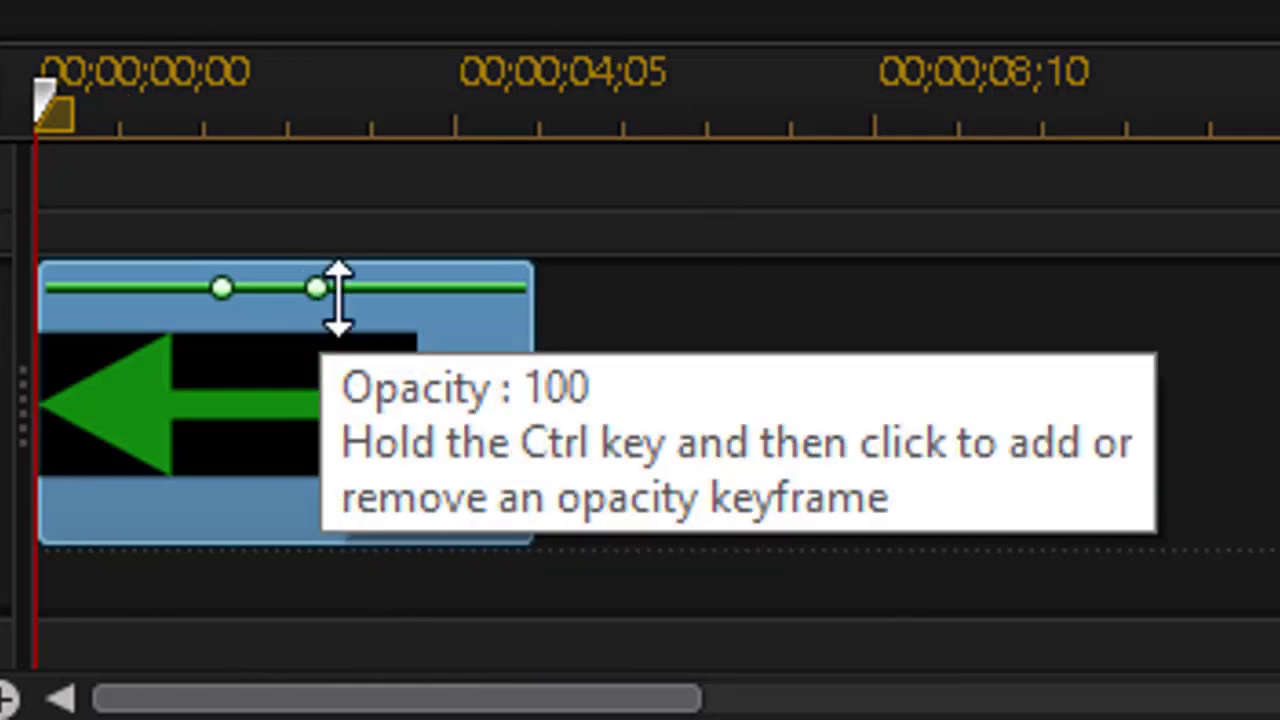
drag(320, 295, 317, 419)
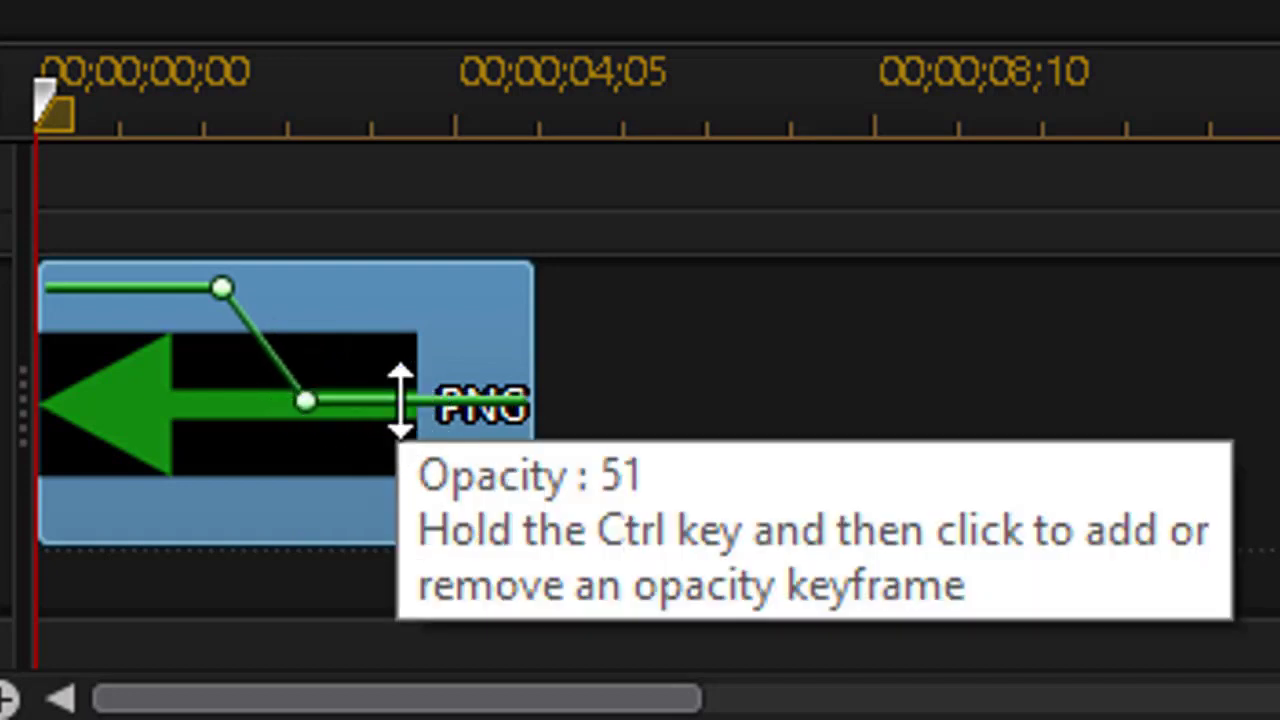
ctrl+click(393, 400)
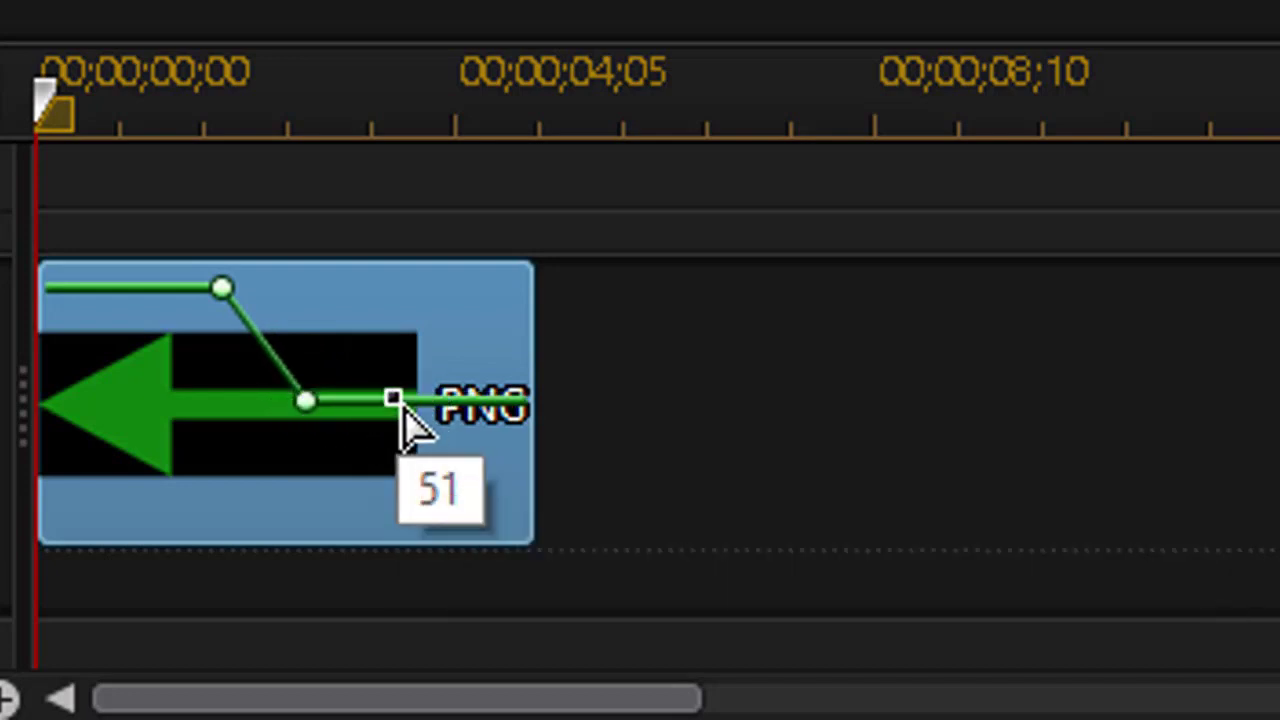
mouse_move(401, 410)
mouse_down()
mouse_move(428, 427)
mouse_move(437, 405)
mouse_move(487, 472)
mouse_move(466, 449)
mouse_move(452, 292)
mouse_move(369, 300)
mouse_move(351, 443)
mouse_move(229, 357)
mouse_move(234, 294)
mouse_move(290, 300)
mouse_up()
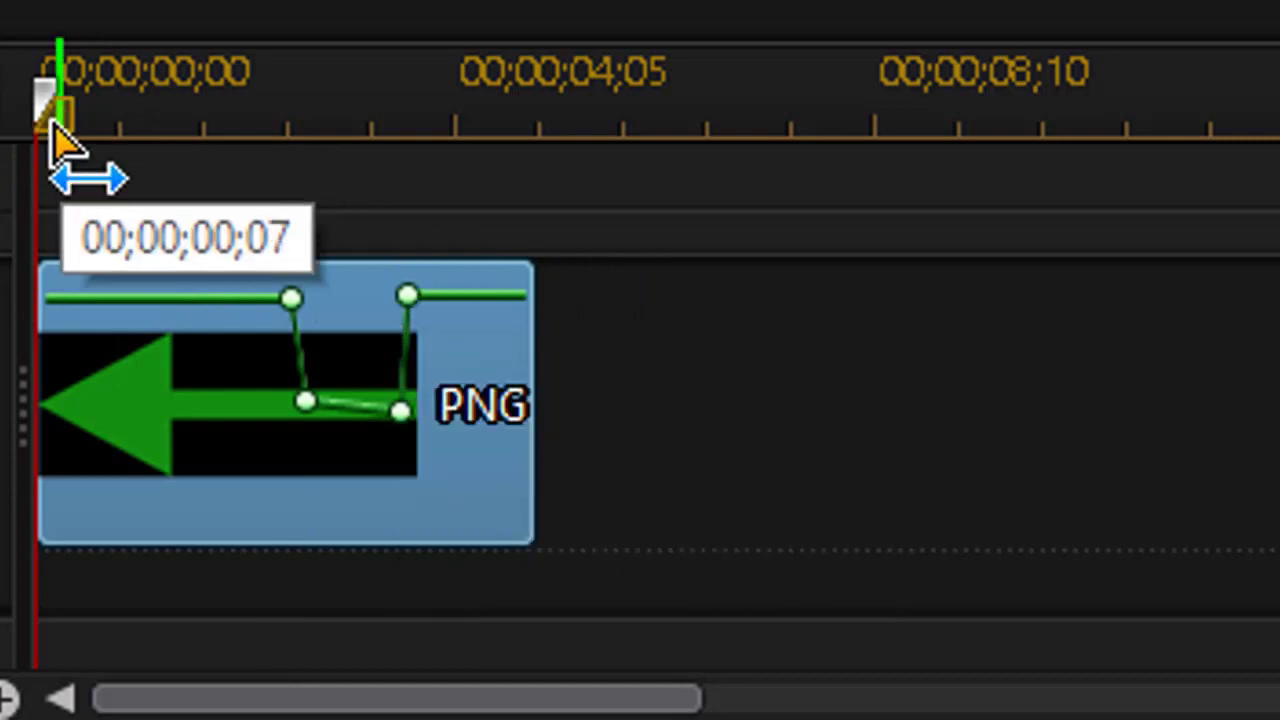
Step: Replay the arrow fade from the clip start and select the PNG Arrow clip
drag(52, 100, 257, 177)
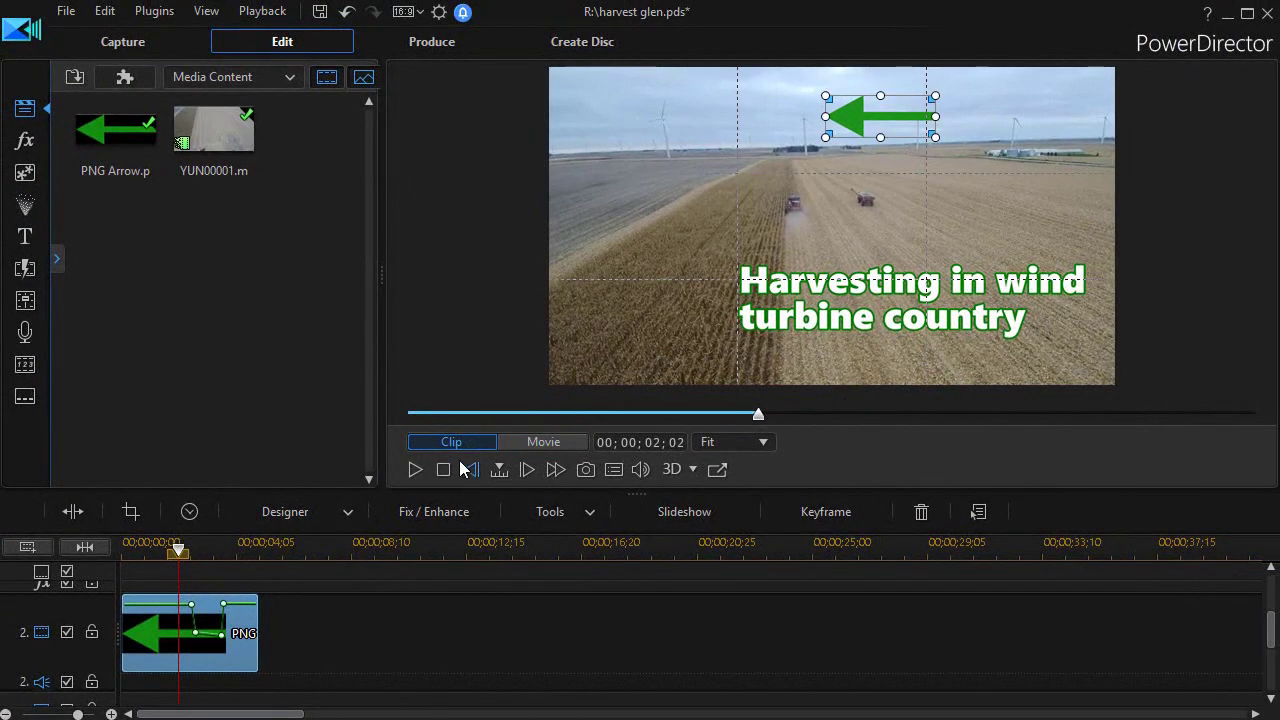
click(413, 472)
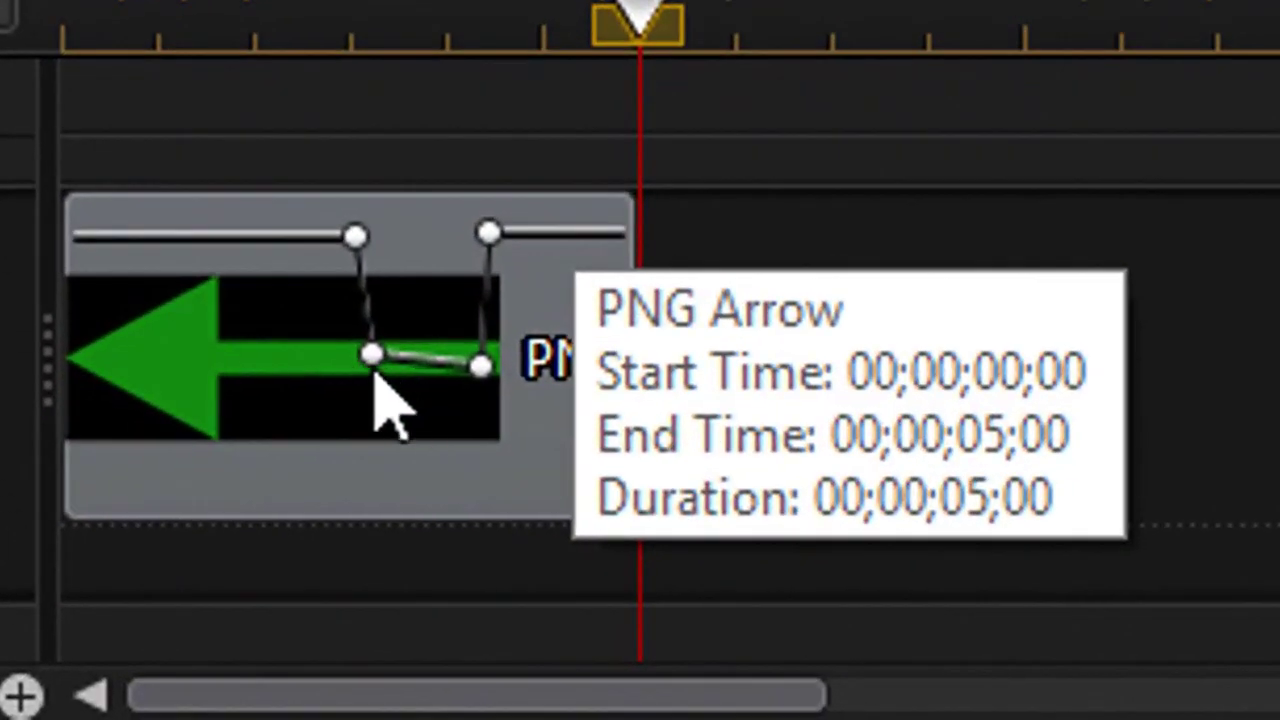
click(208, 616)
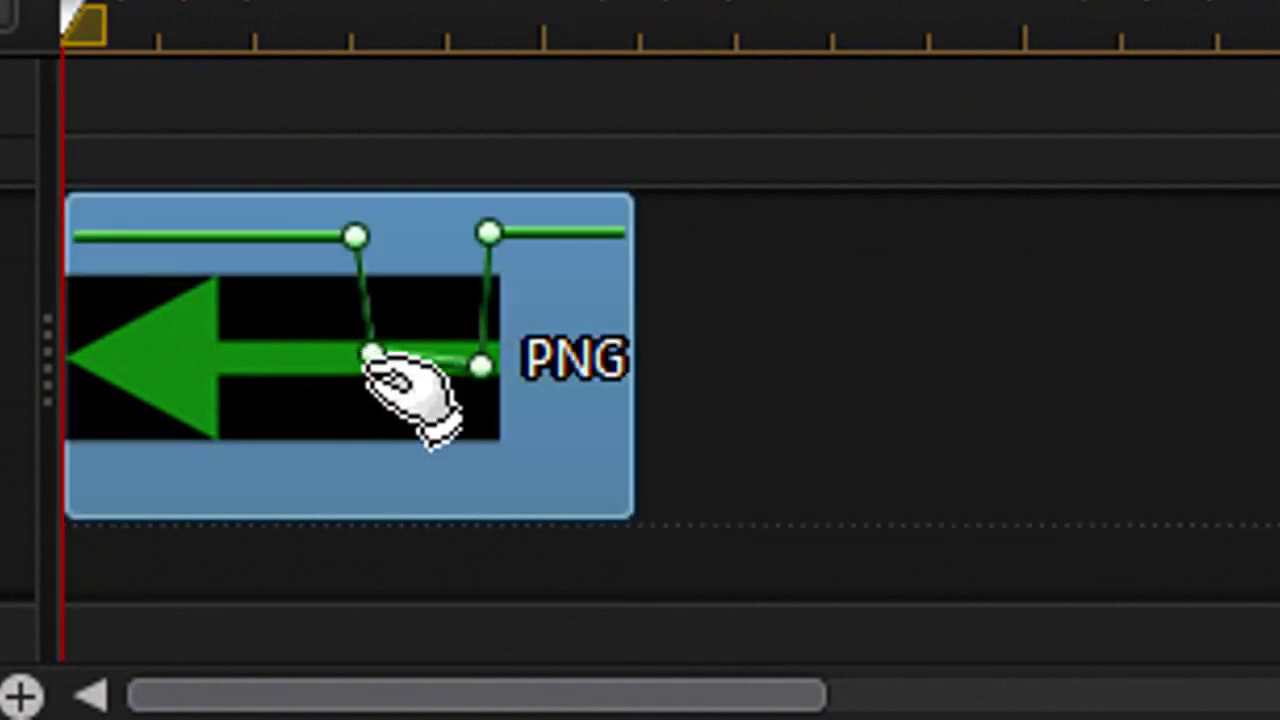
Step: Drop the two dip keyframes to 0–3 opacity and shift them earlier along the clip
drag(380, 356, 334, 575)
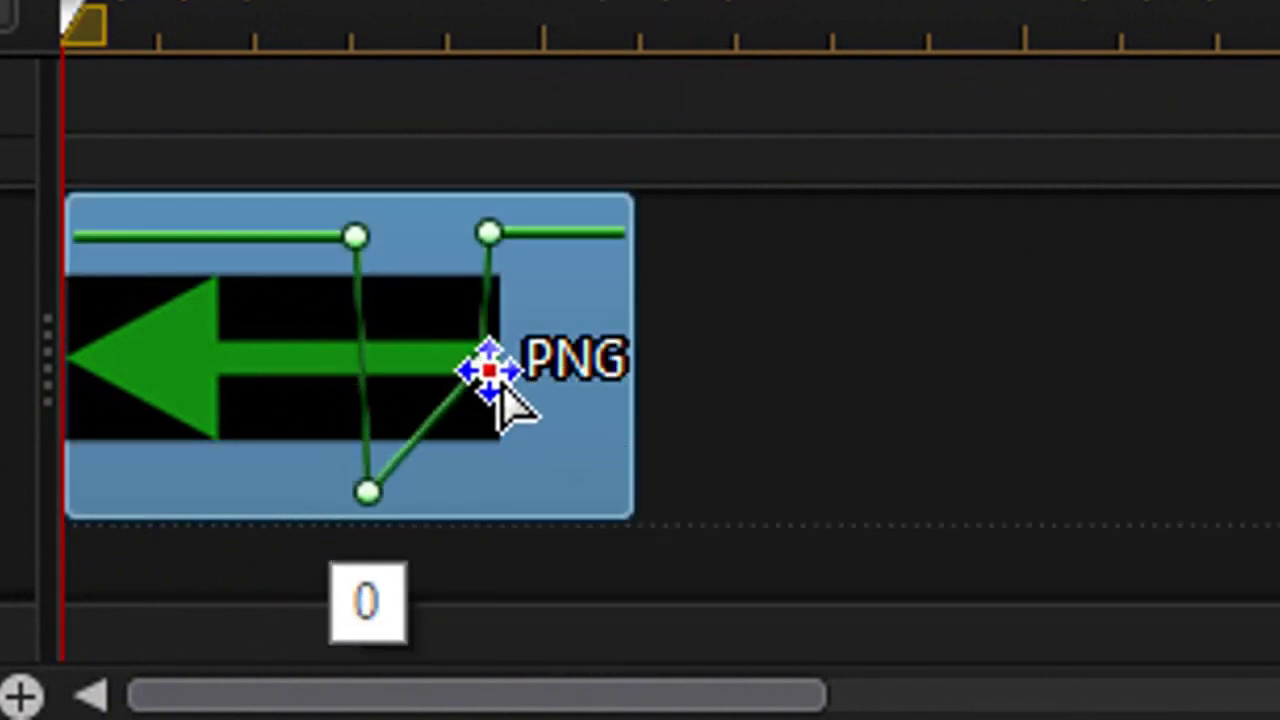
drag(484, 367, 477, 520)
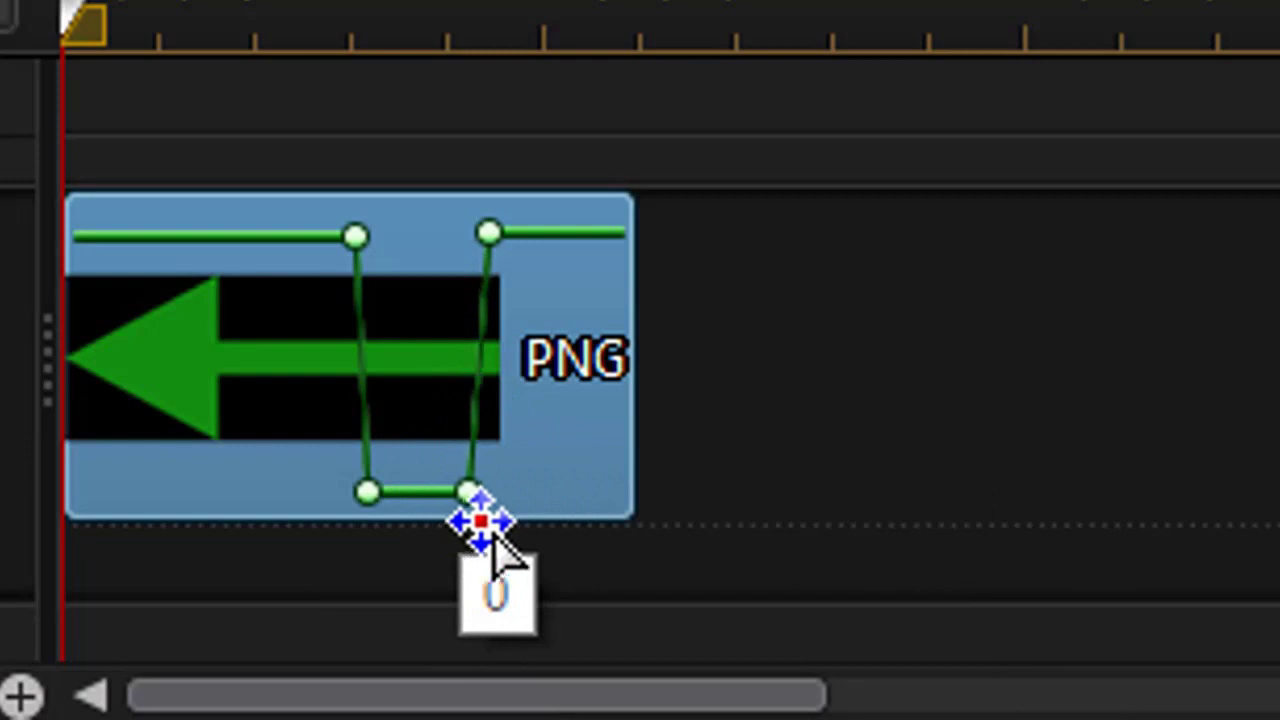
drag(369, 490, 368, 483)
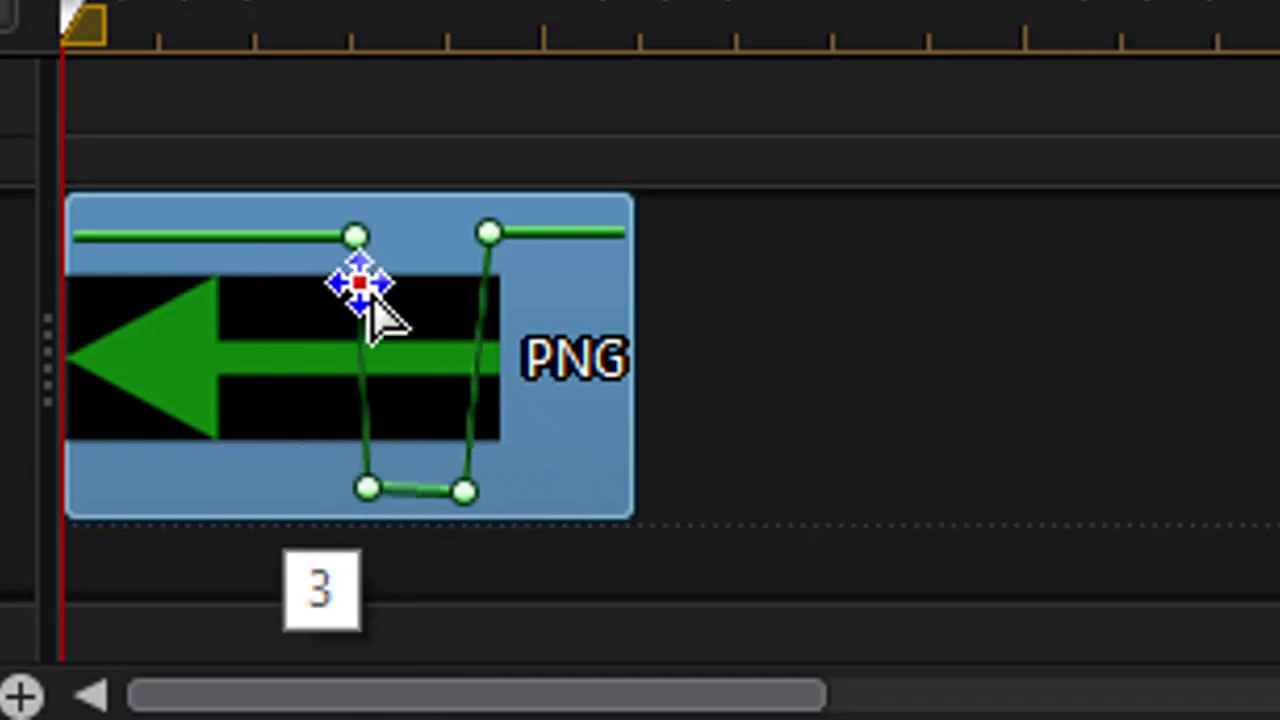
drag(366, 250, 322, 332)
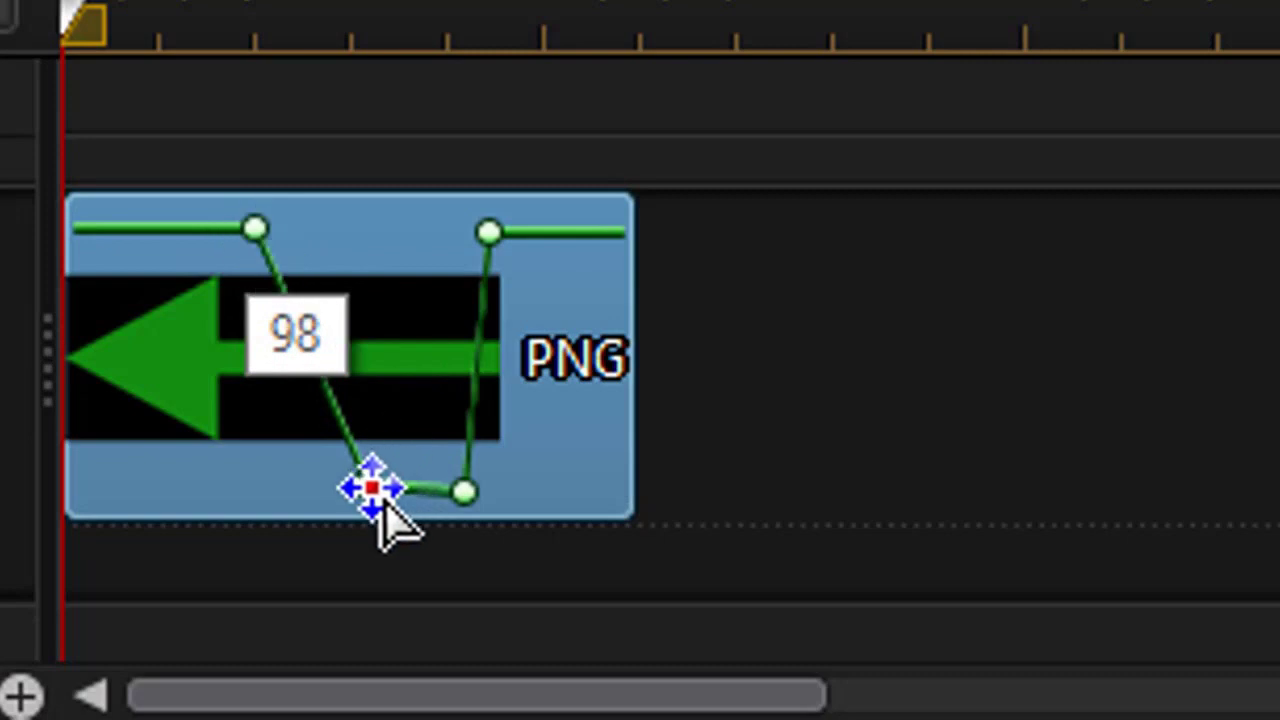
drag(375, 492, 241, 531)
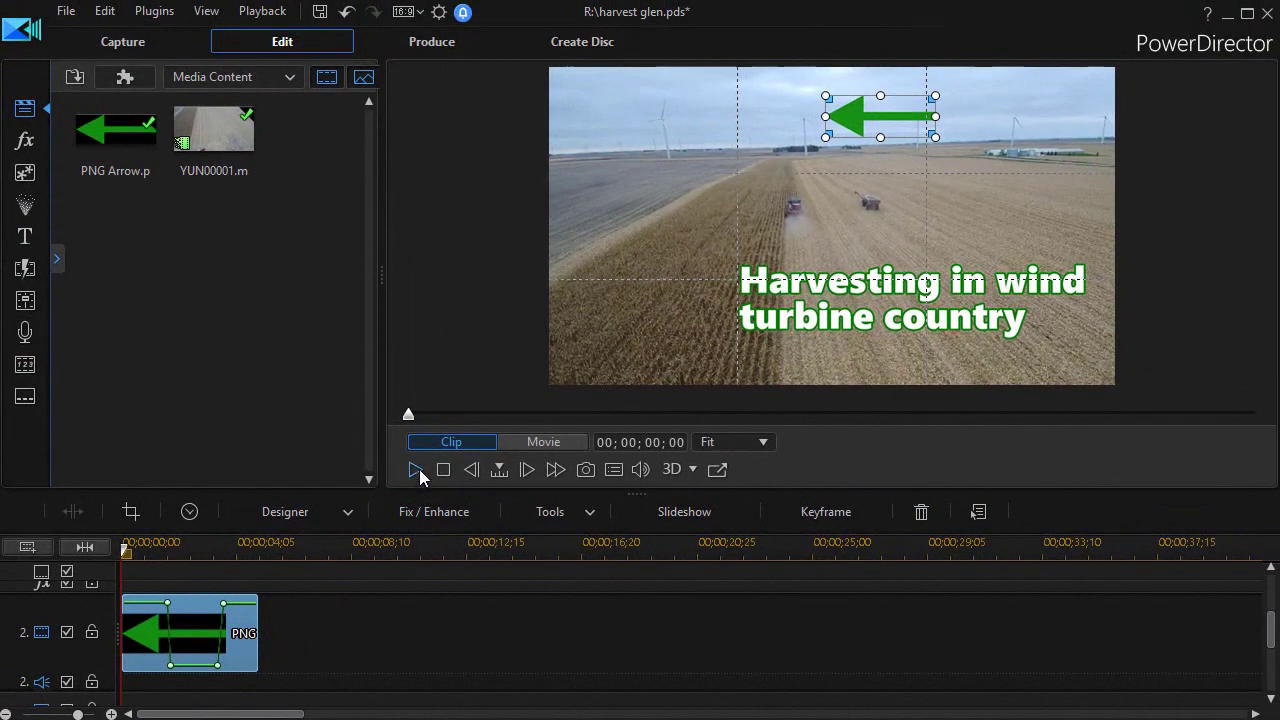
Step: Preview the arrow fade, stopping at 00;00;05;04, and scroll to show track 1 with YUN00001
click(416, 468)
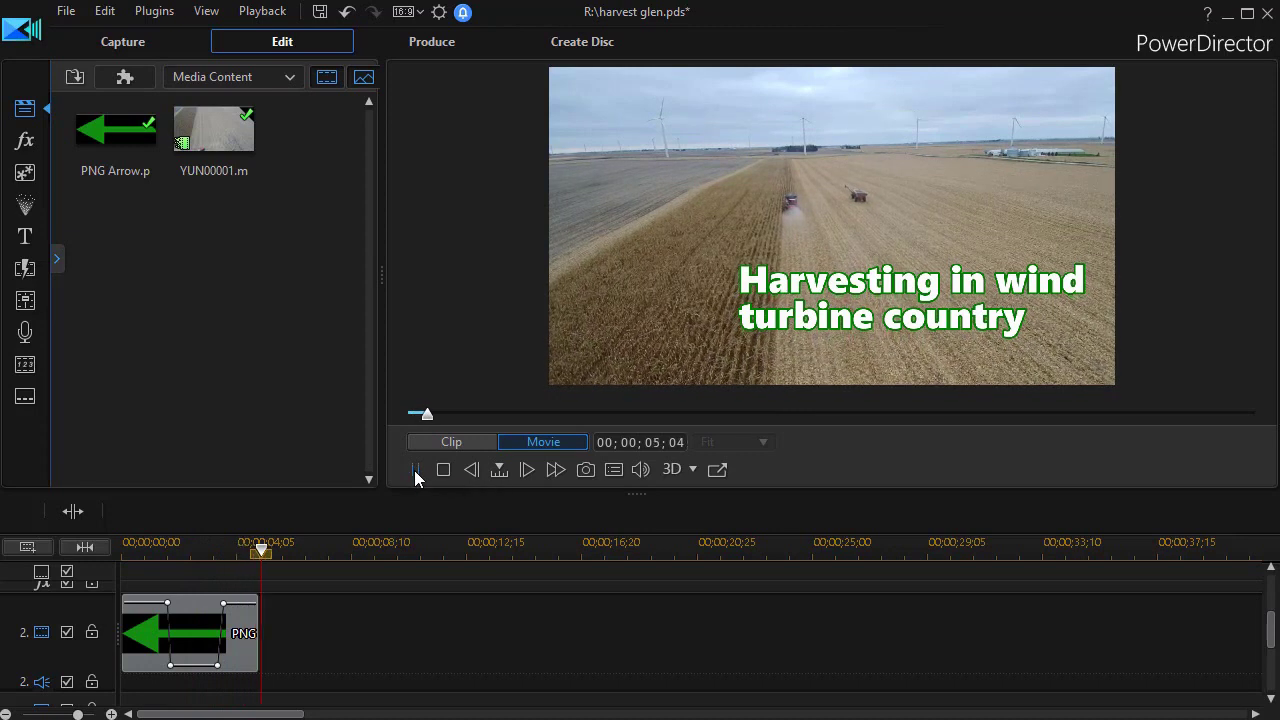
click(416, 470)
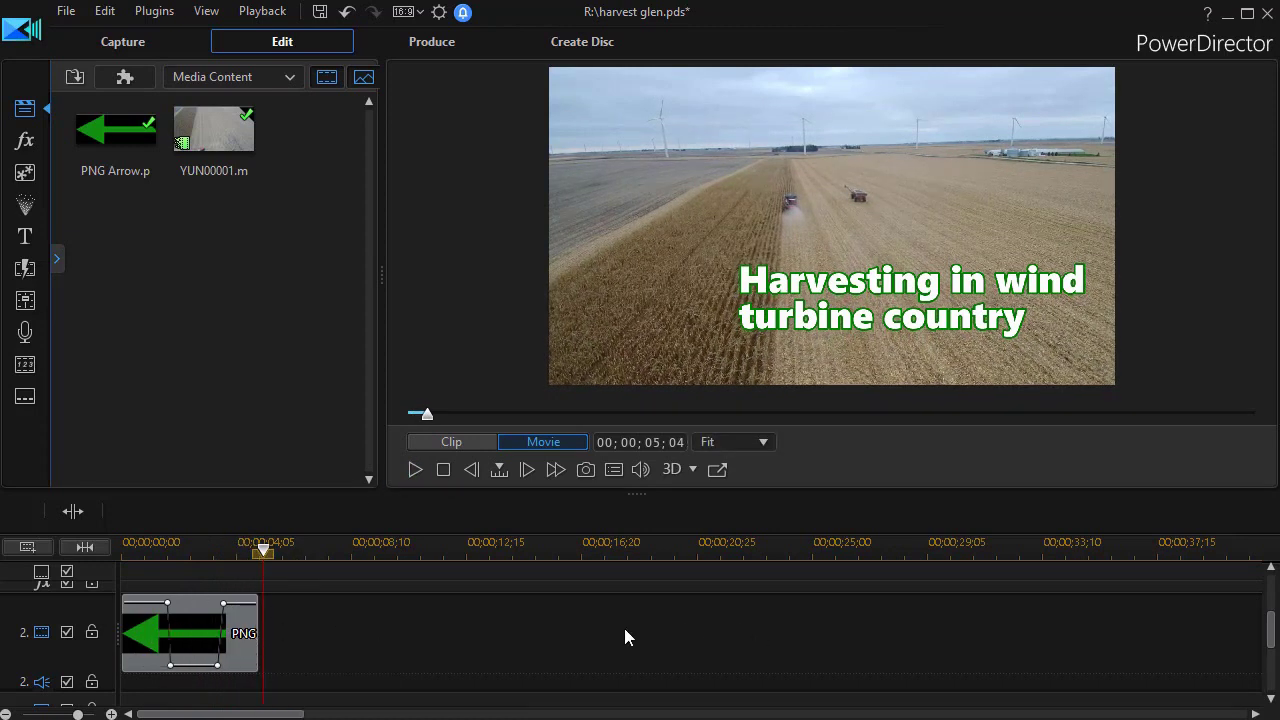
drag(1273, 638, 1271, 588)
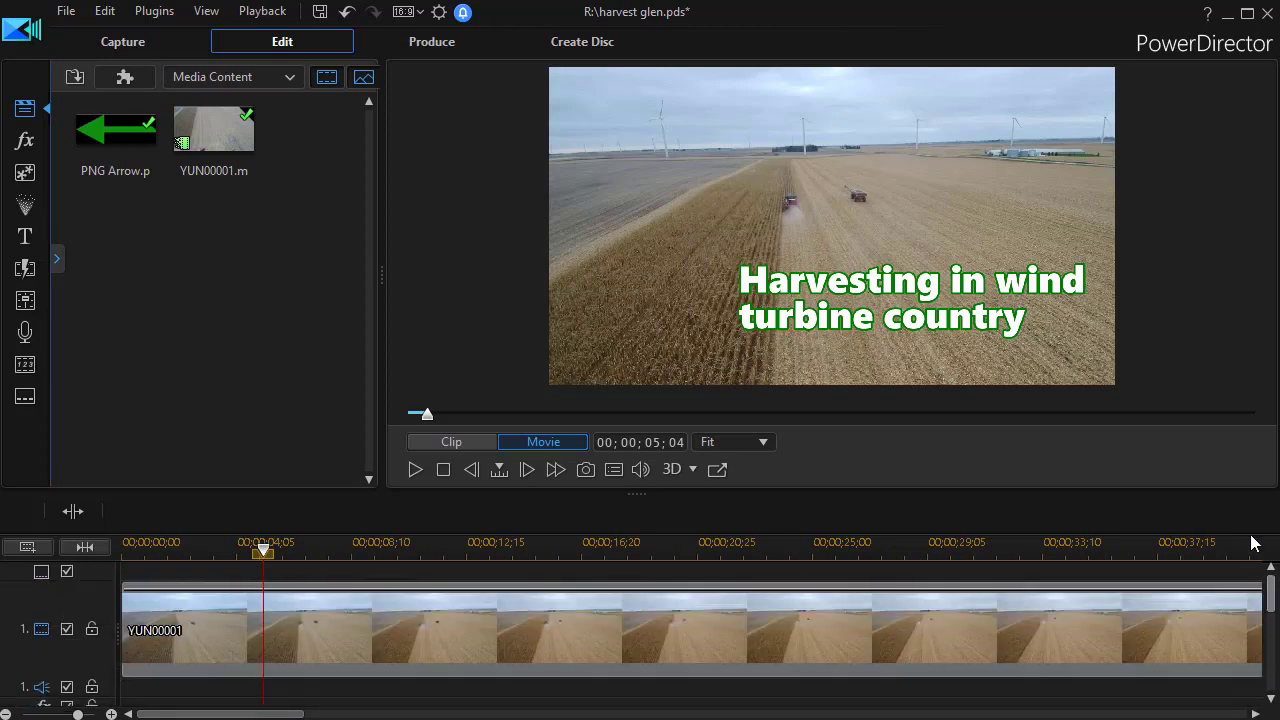
Step: Add YUN00001 opacity keyframes near 11 seconds, dipping one to 43 and another to 67
click(512, 619)
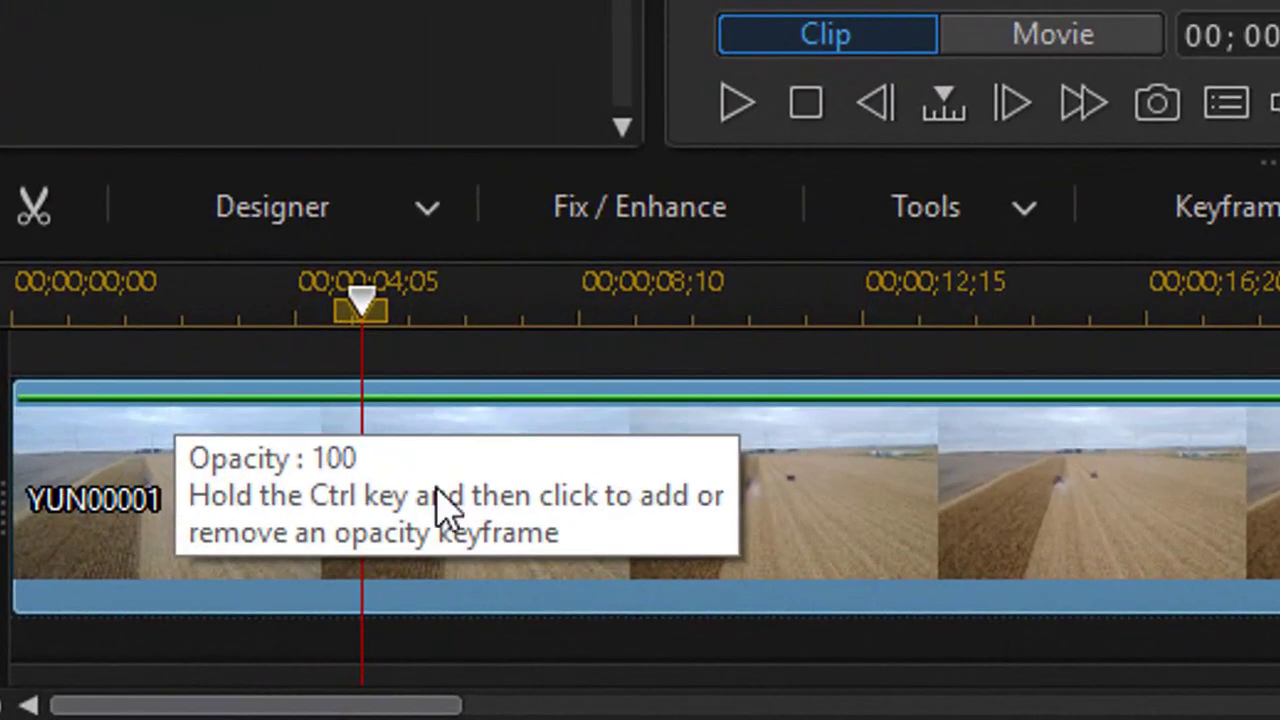
ctrl+click(740, 400)
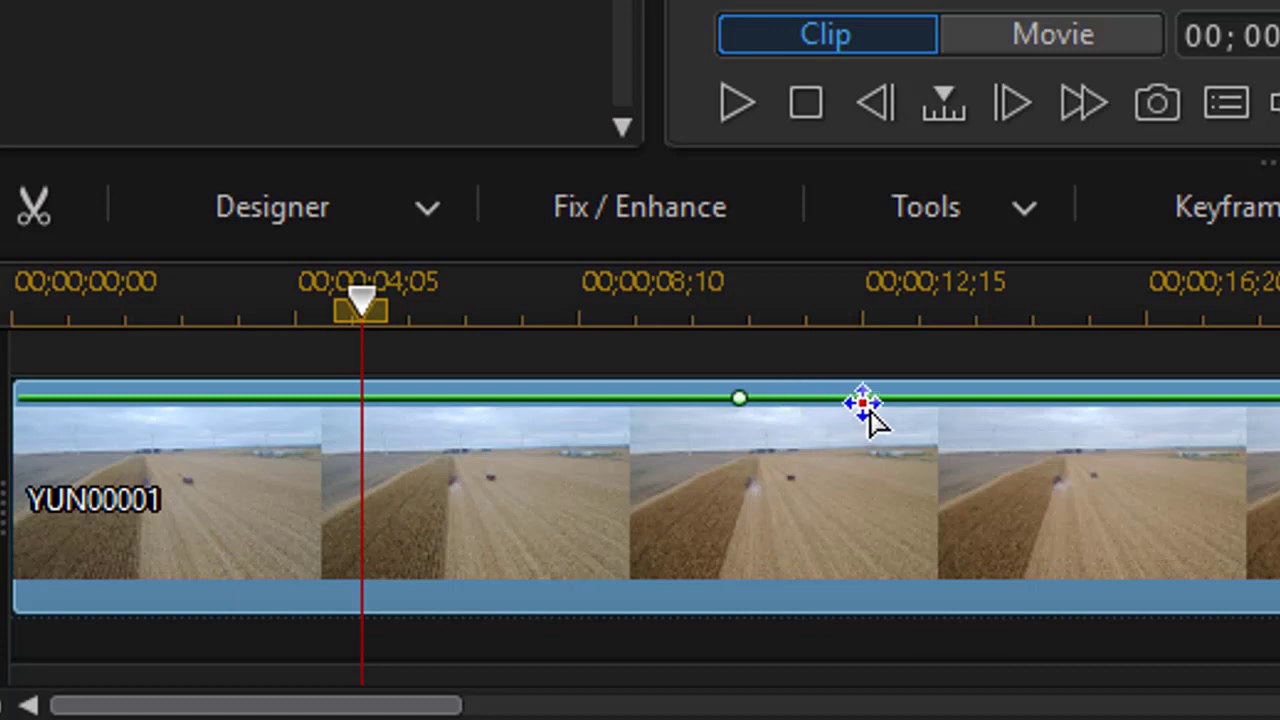
ctrl+click(793, 399)
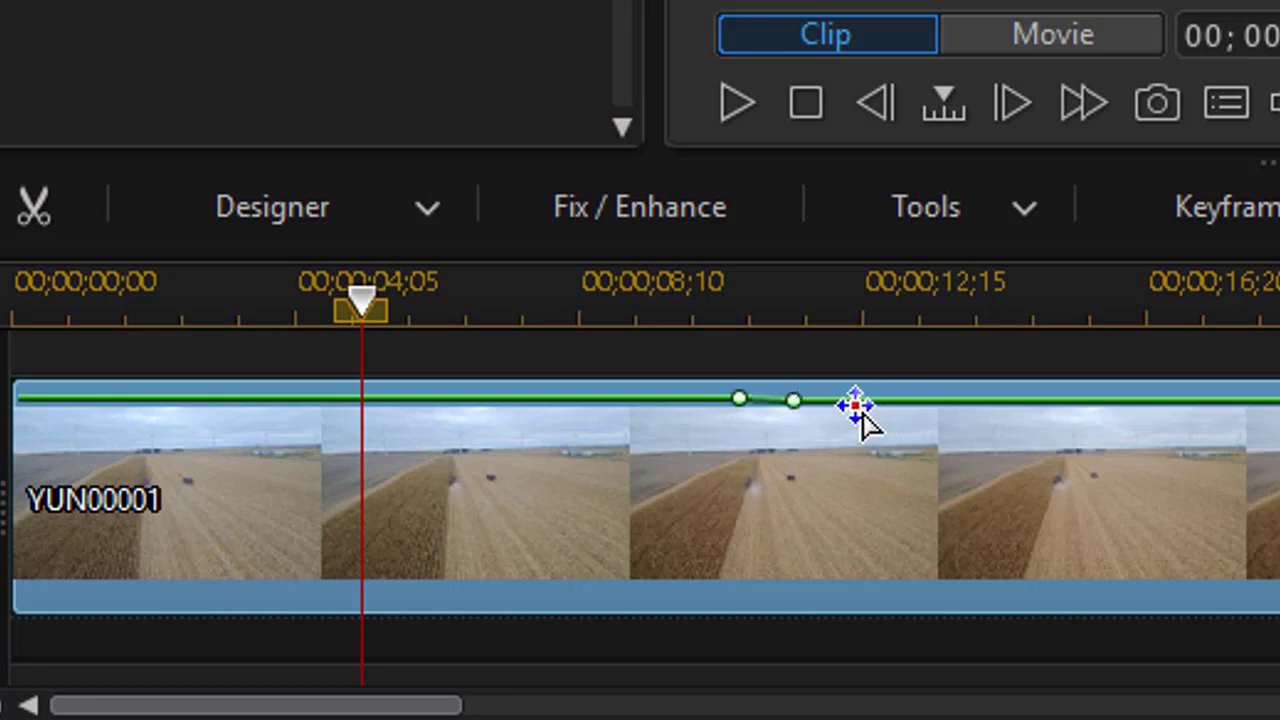
ctrl+click(858, 400)
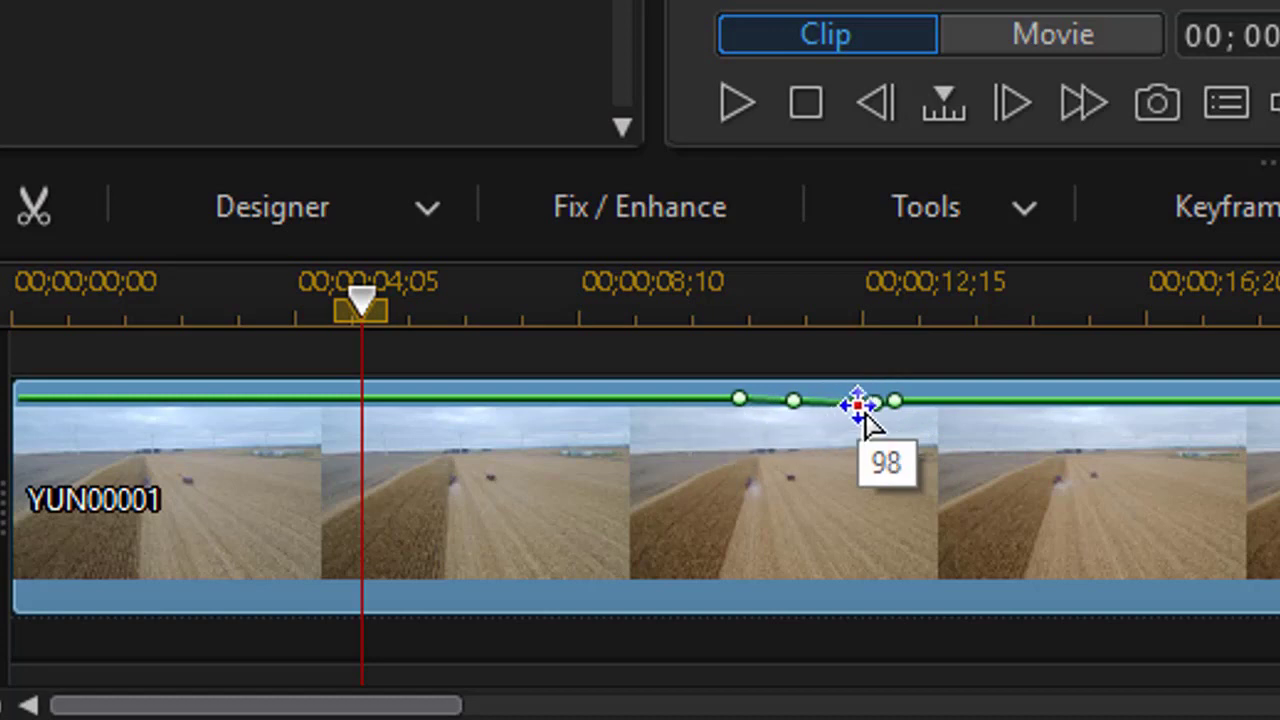
drag(852, 423, 833, 513)
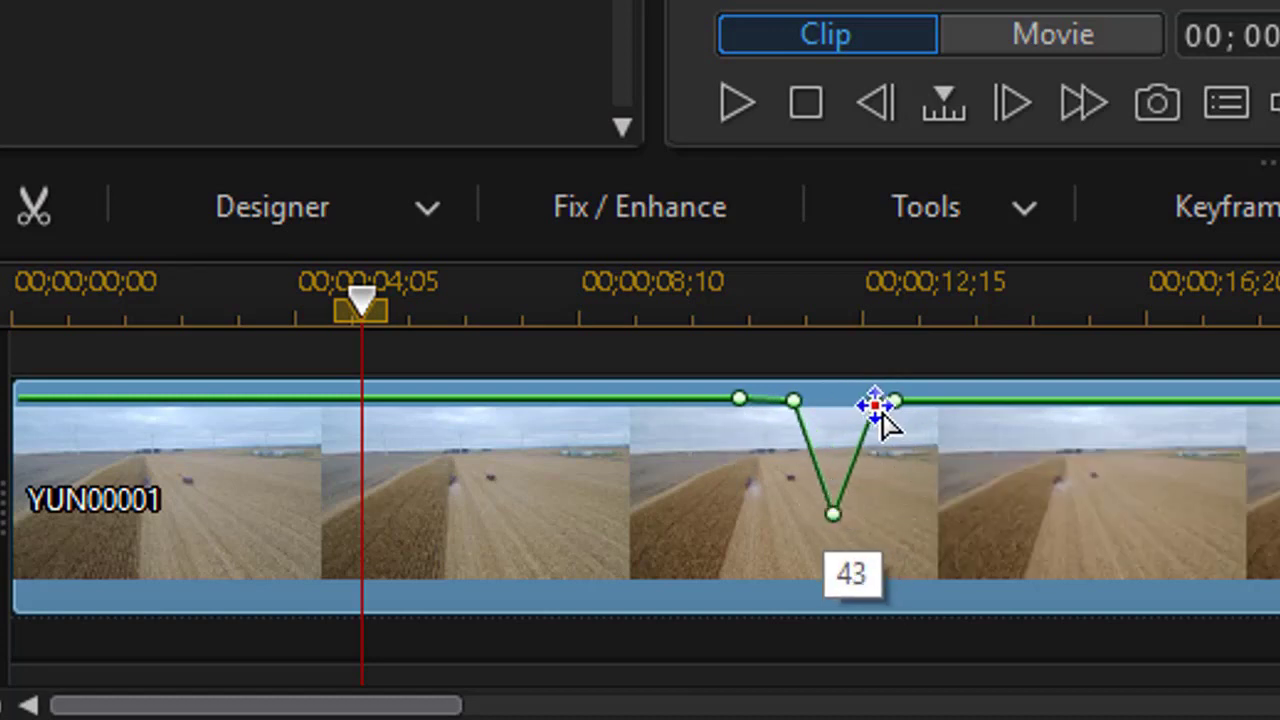
drag(876, 405, 880, 465)
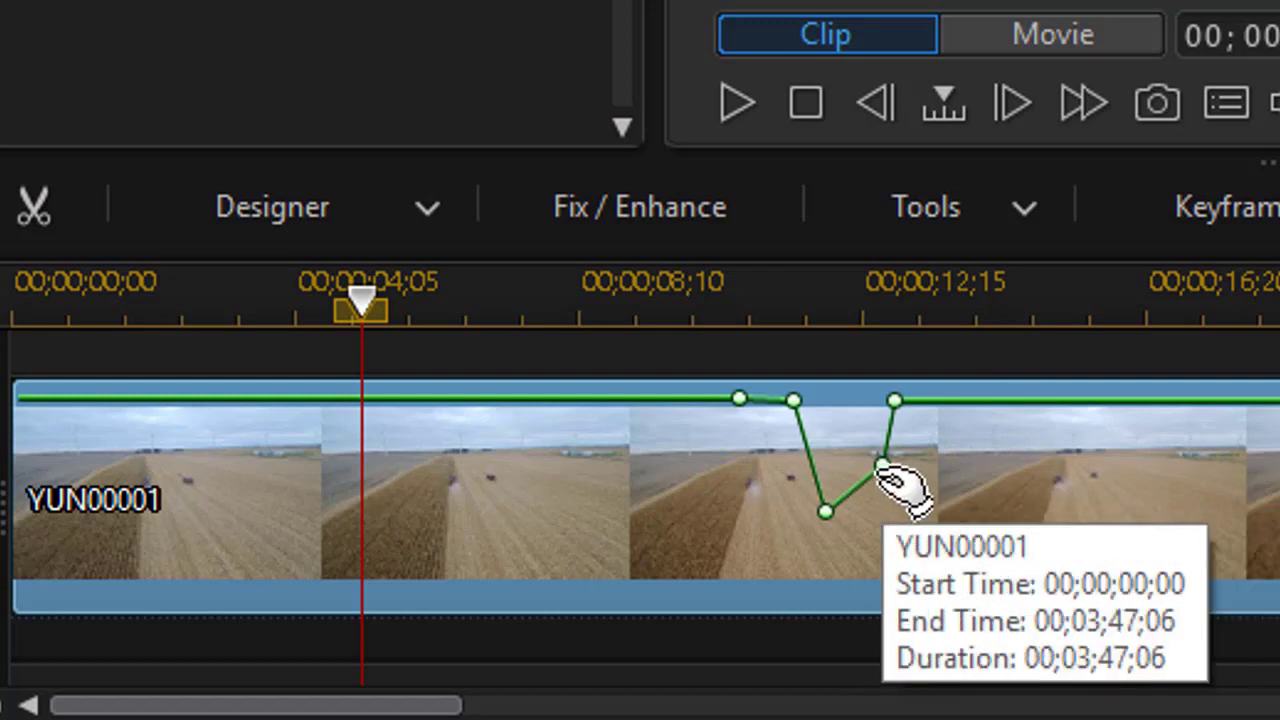
Step: Remove the extra 67 keyframe from YUN00001, leaving one V-shaped opacity dip
drag(887, 472, 870, 325)
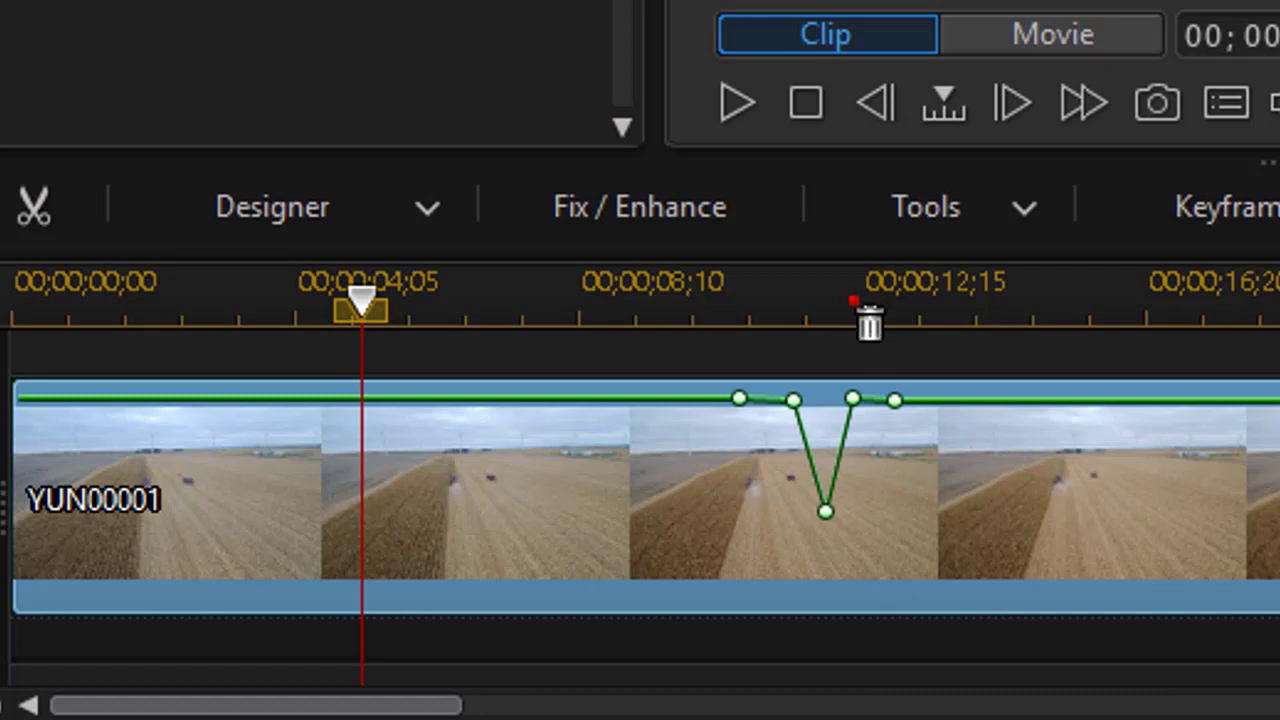
drag(870, 323, 867, 323)
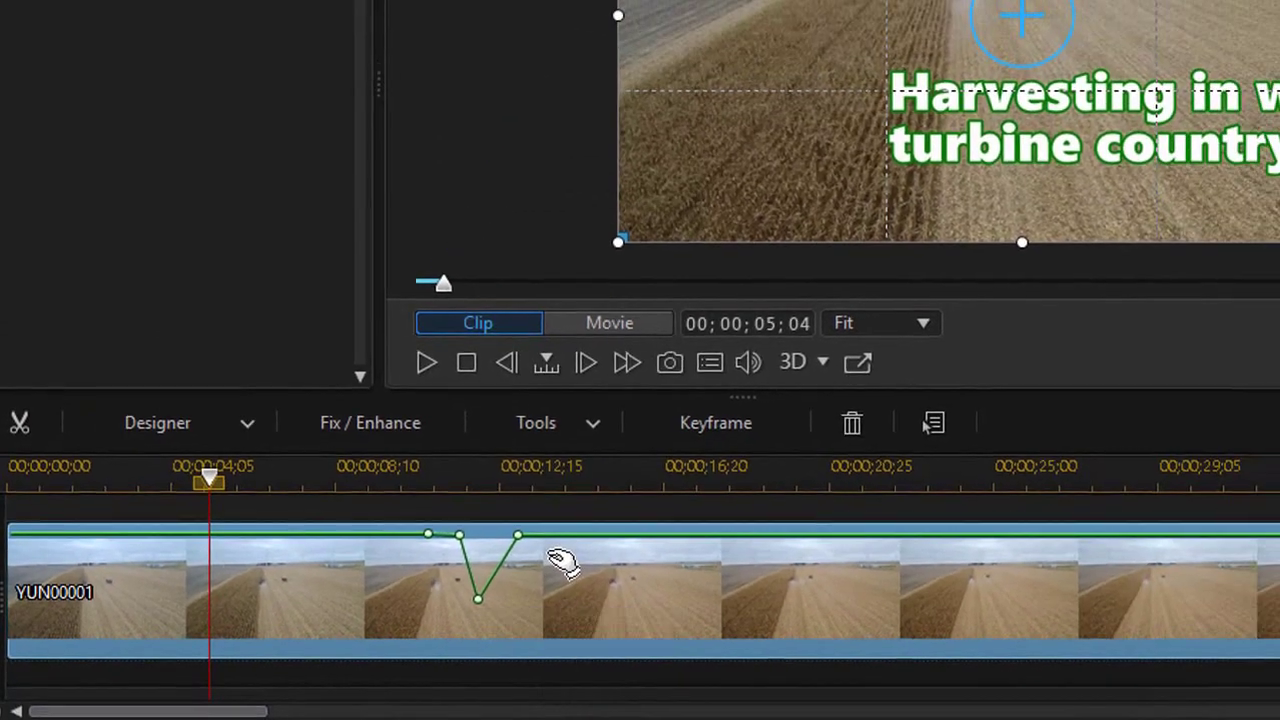
Step: Restore the YUN00001 clip to original opacity through Edit Video
right_click(788, 492)
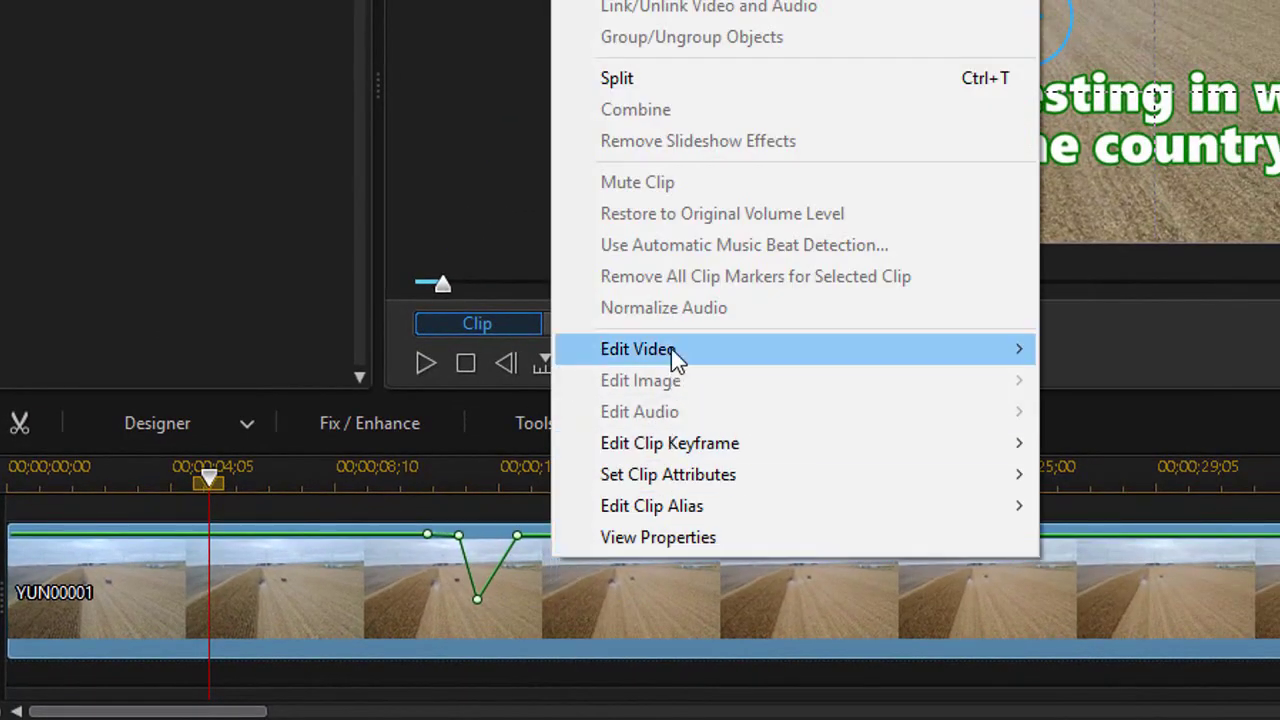
mouse_move(671, 348)
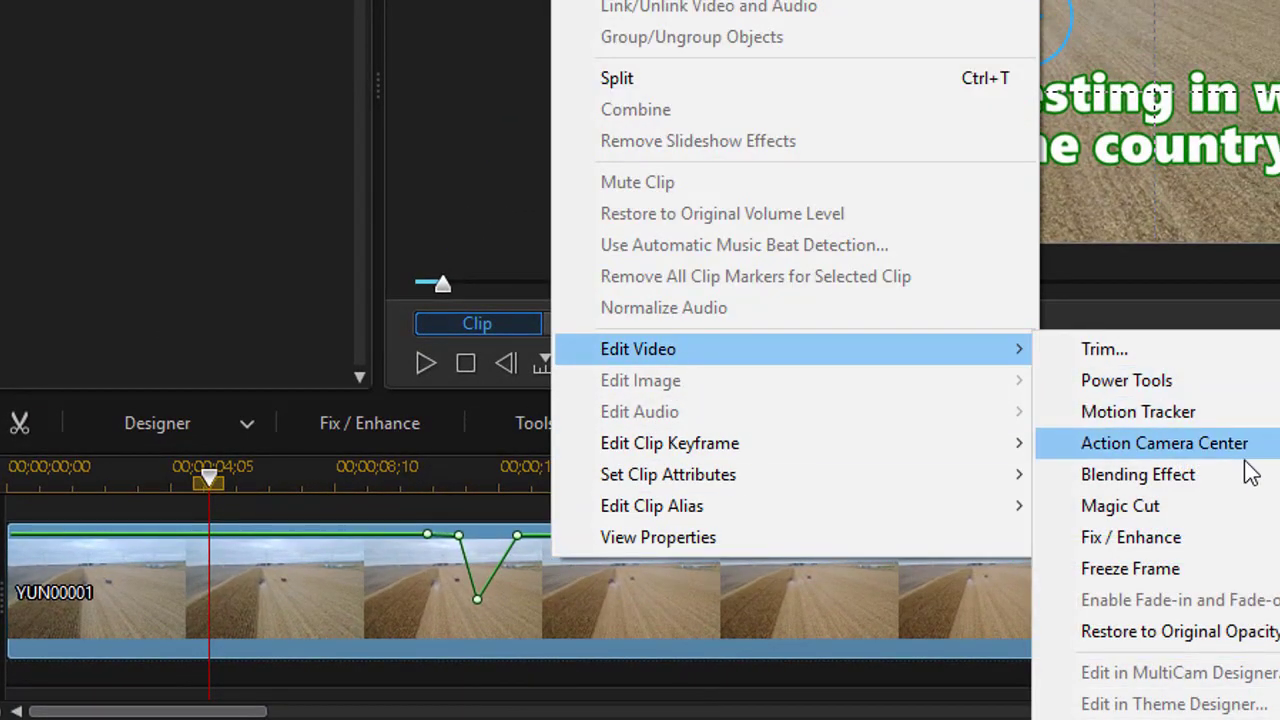
click(1170, 632)
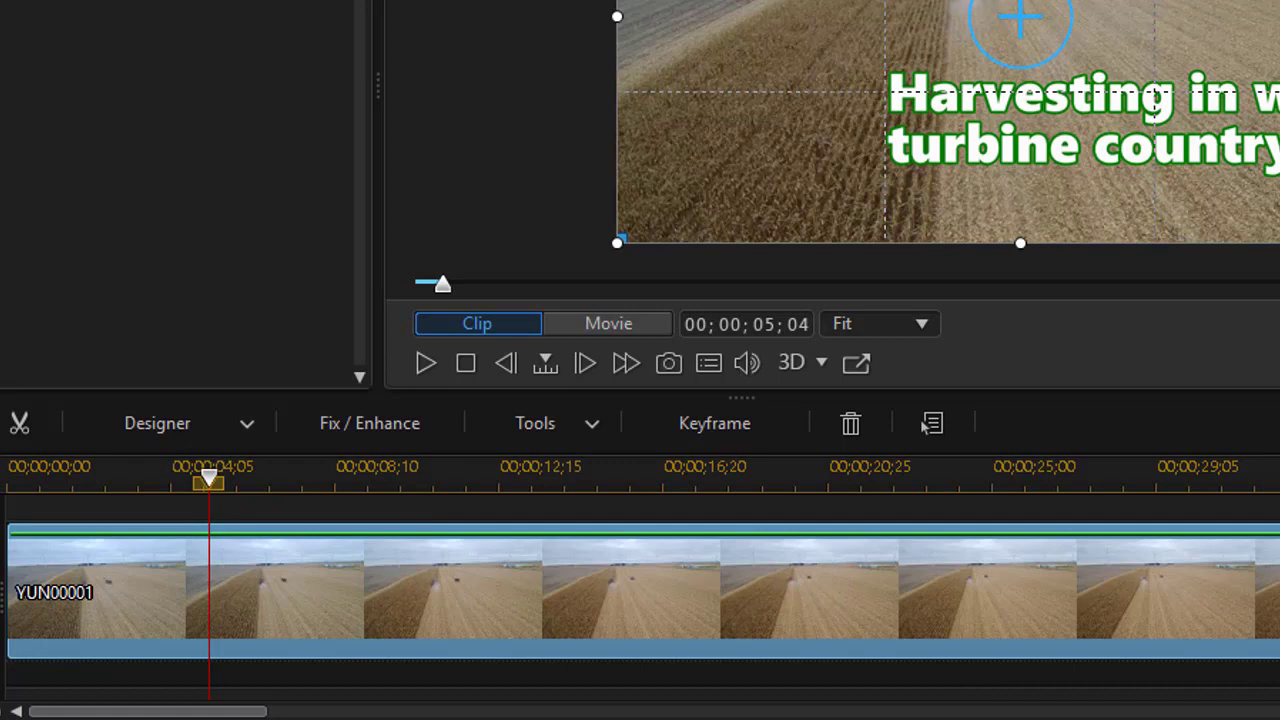
Step: Restore the PNG arrow clip to its original opacity level, then confirm YUN00001 reads 100
scroll(766, 603, down, 2)
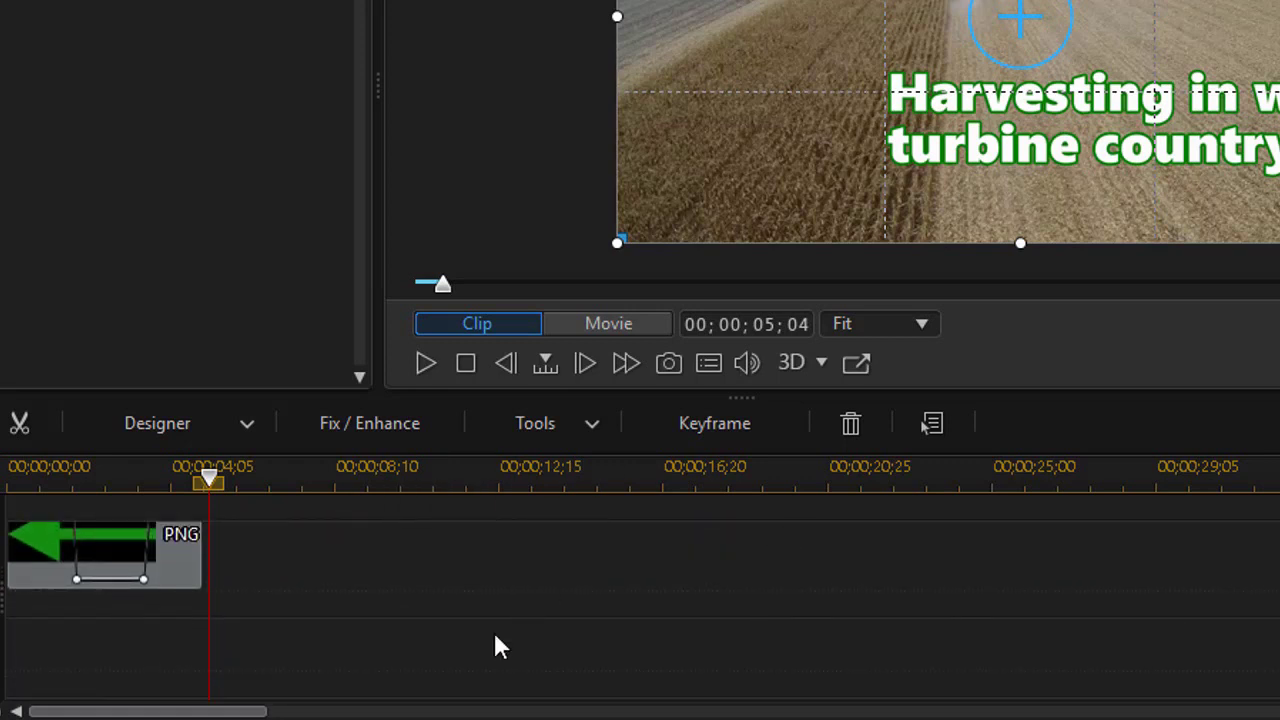
click(170, 565)
right_click(170, 565)
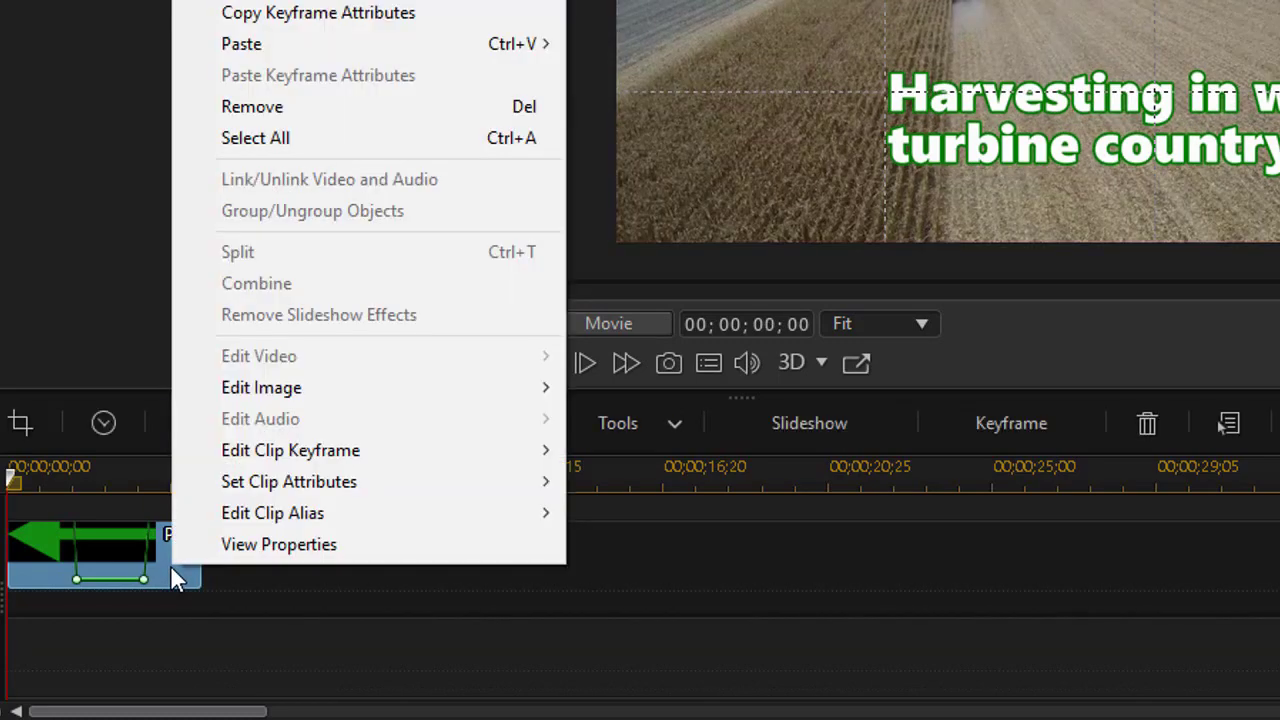
mouse_move(245, 395)
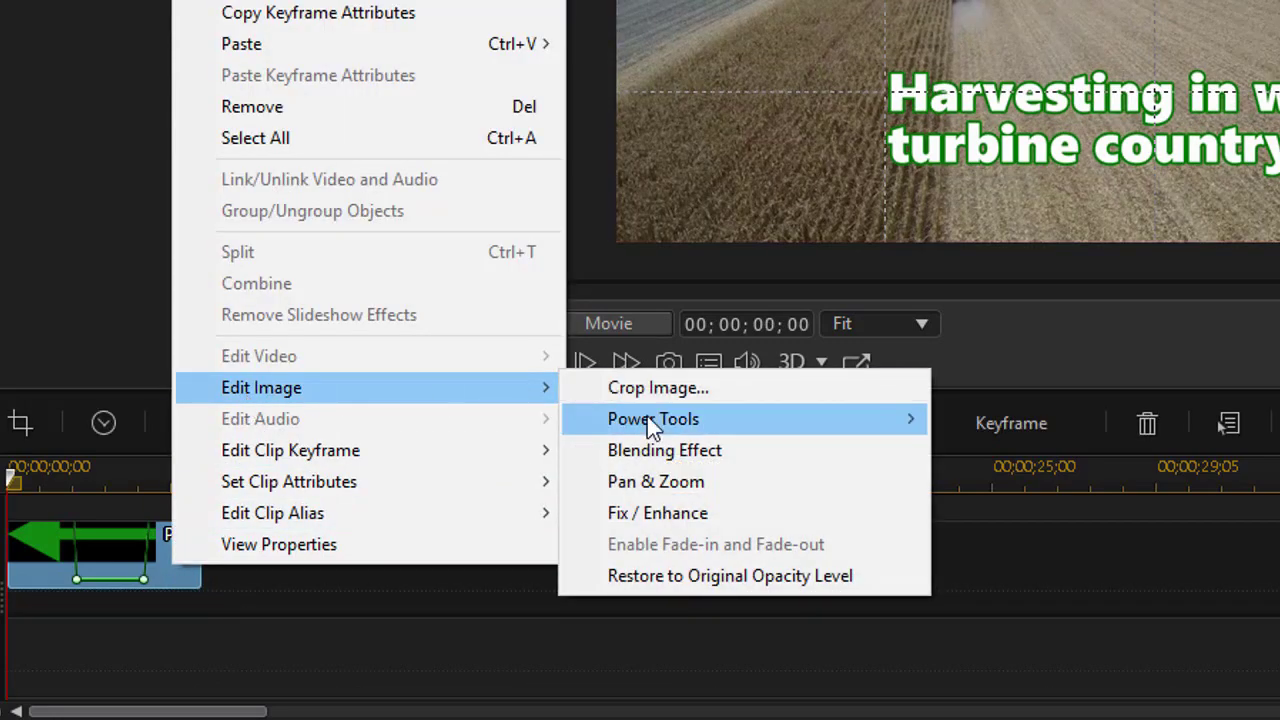
click(703, 577)
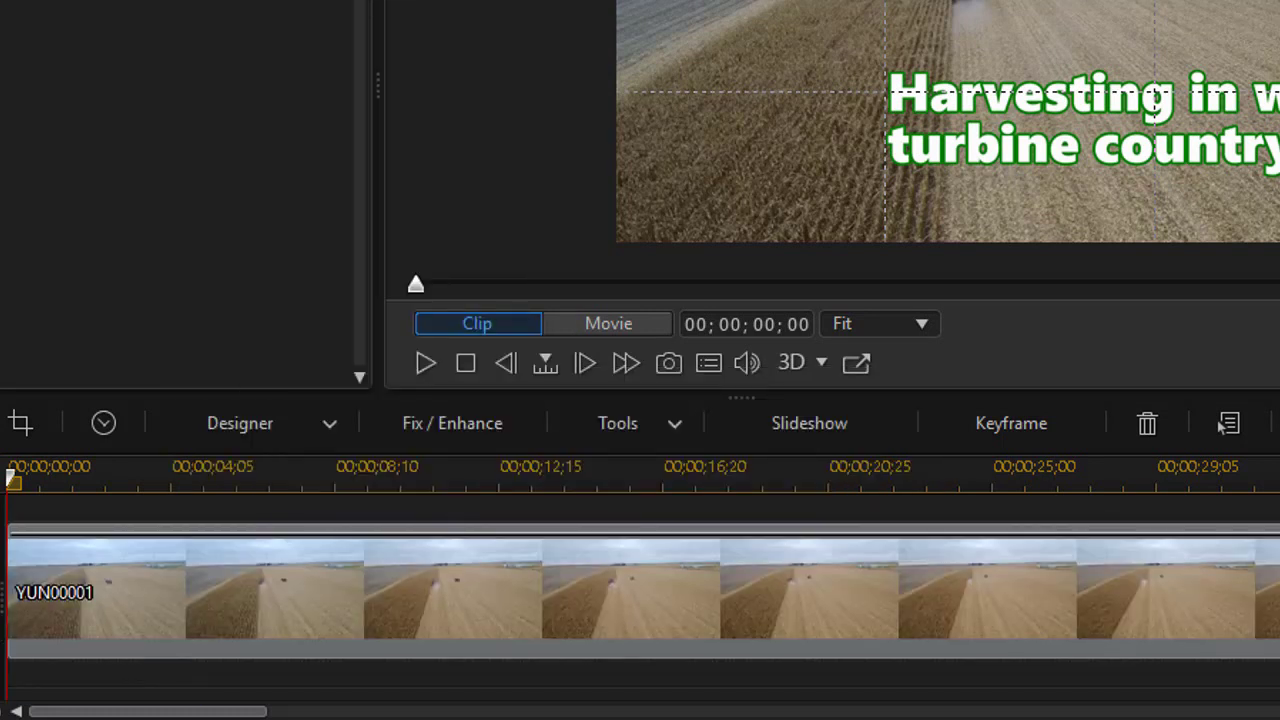
click(395, 590)
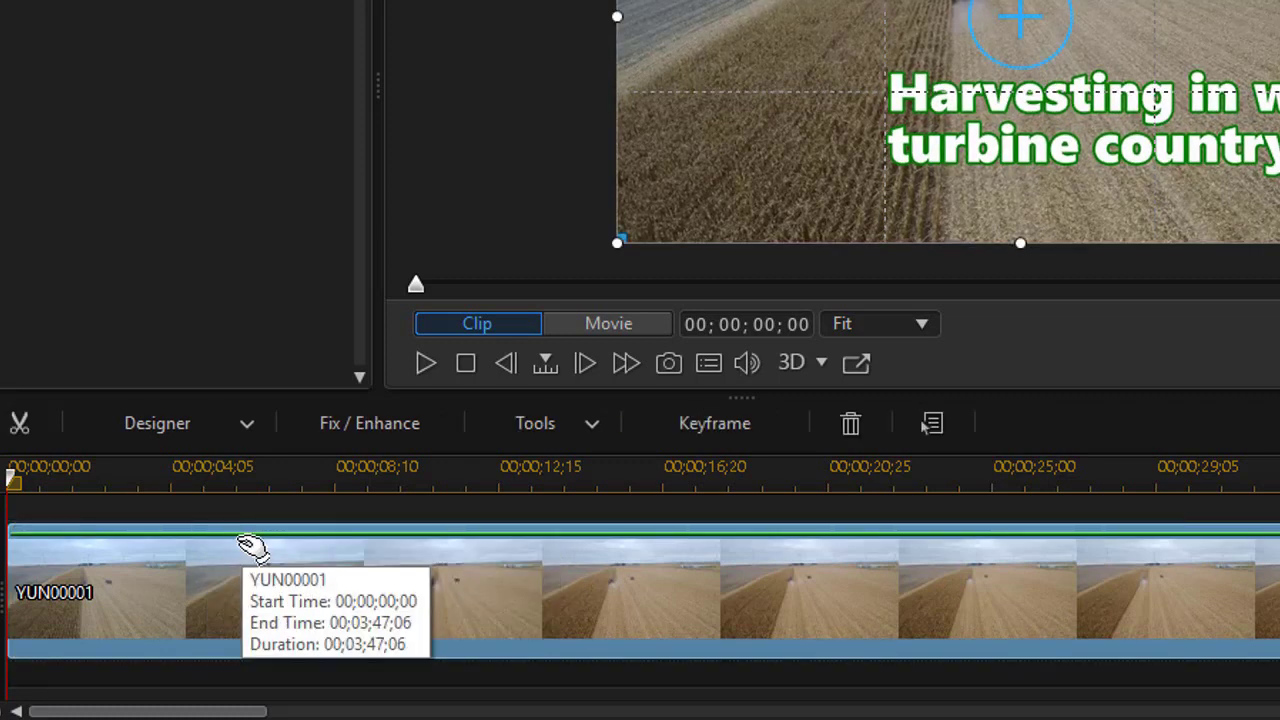
drag(256, 537, 256, 537)
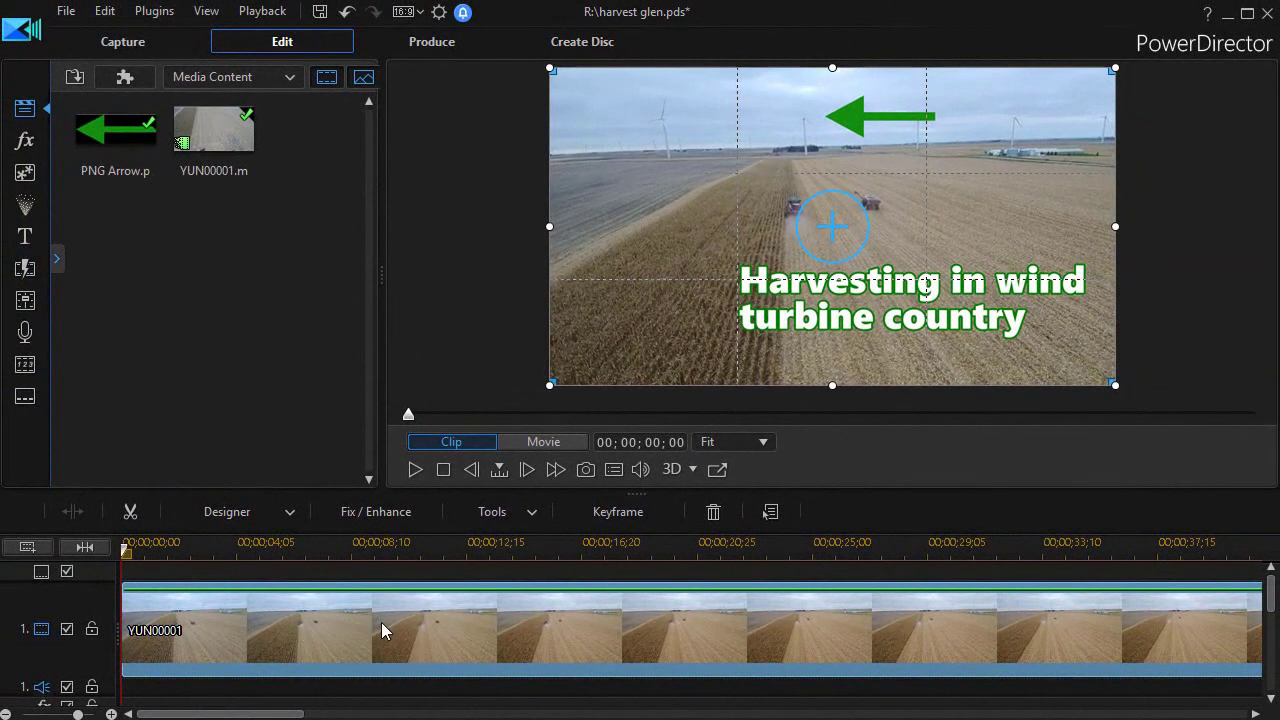
Step: In PiP Designer, add a YUN00001 opacity keyframe at 00;00;00;00 and confirm with OK
double_click(382, 620)
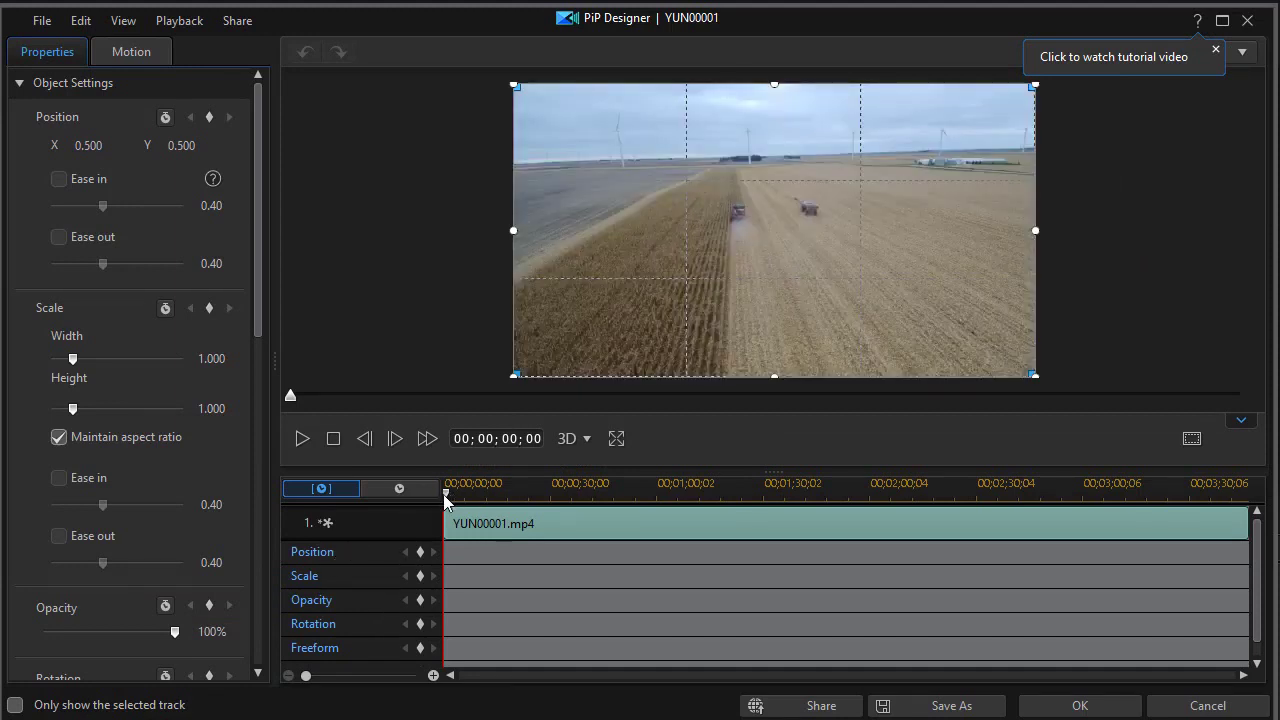
drag(446, 500, 370, 527)
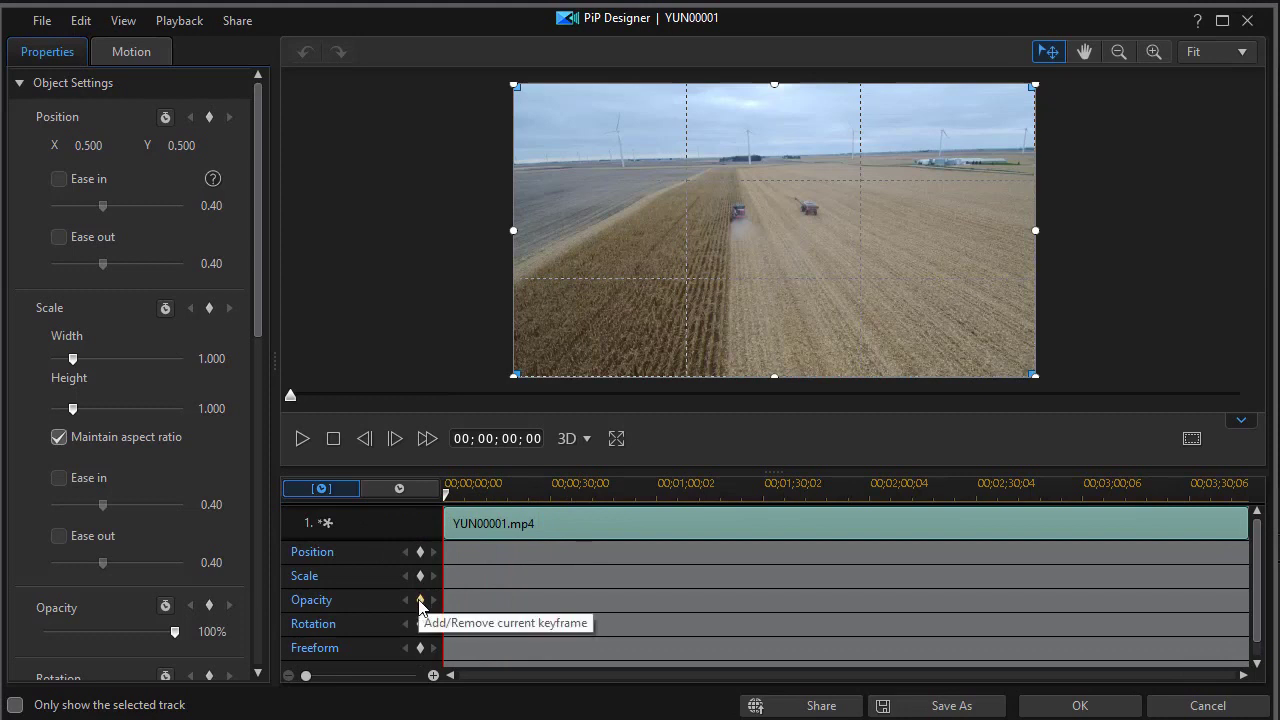
click(421, 605)
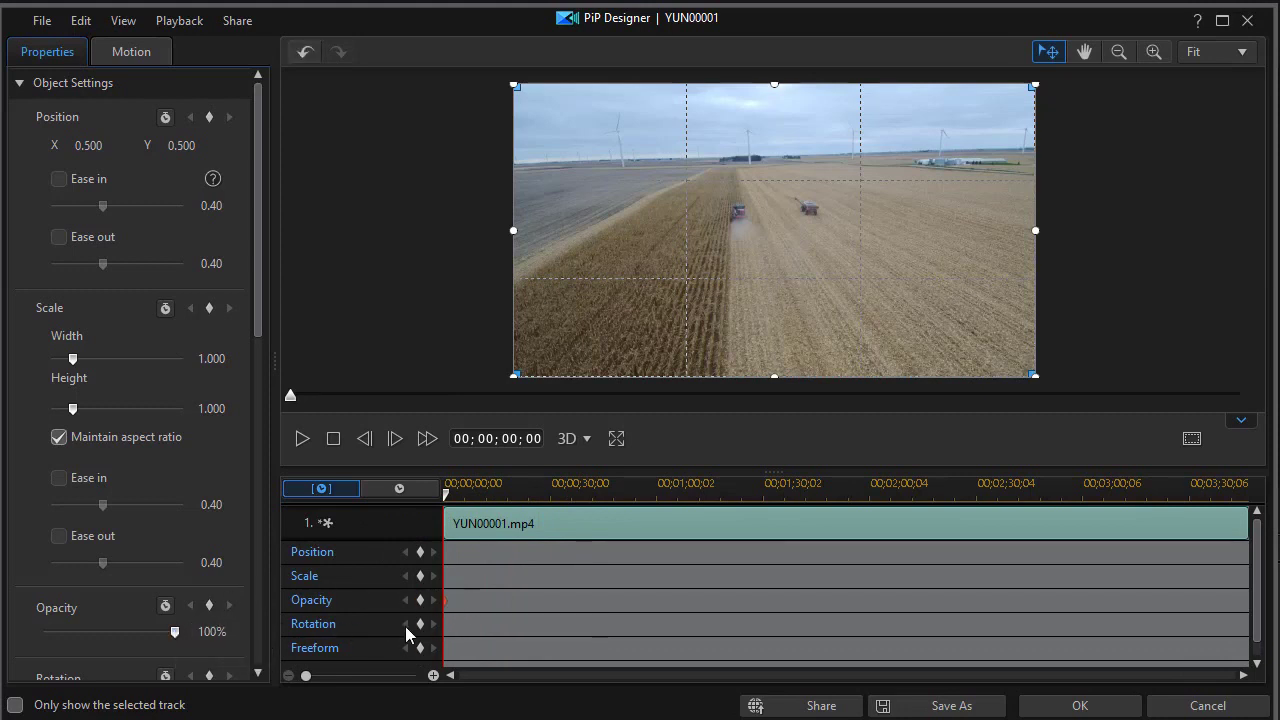
click(1066, 710)
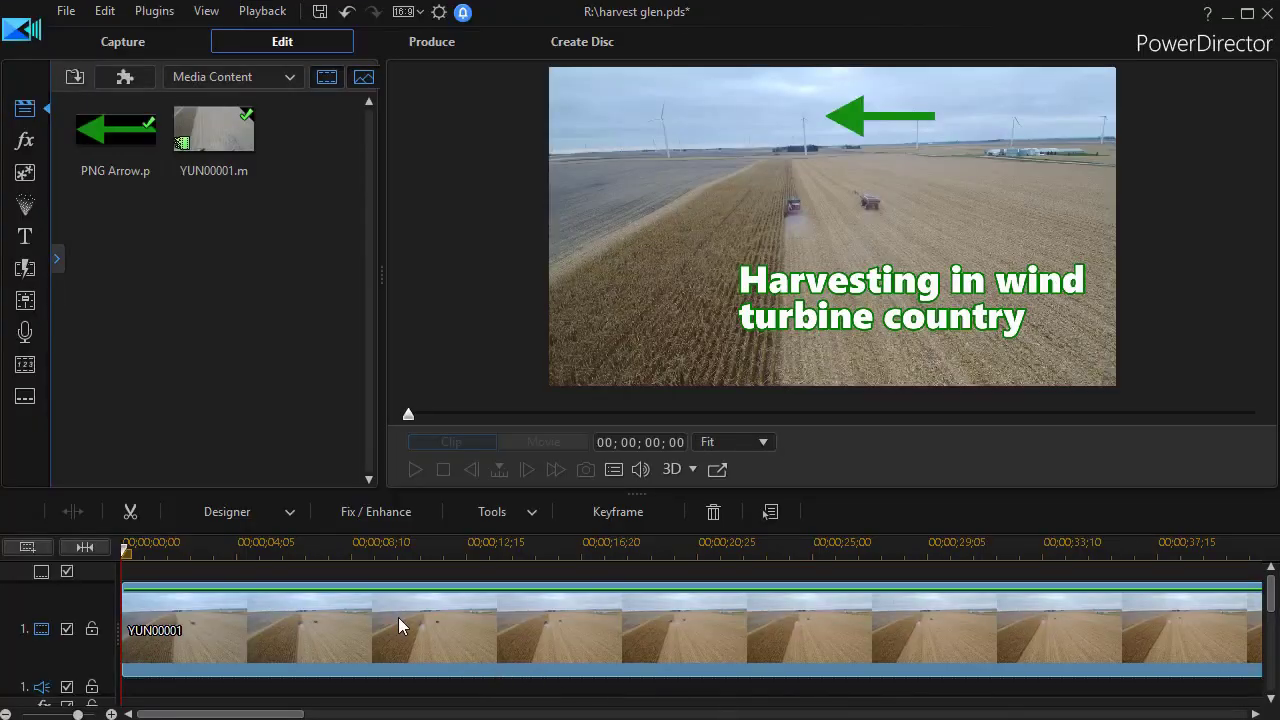
Step: Add opacity keyframes at three more points along the YUN00001 clip's opening stretch, keeping full opacity
click(331, 616)
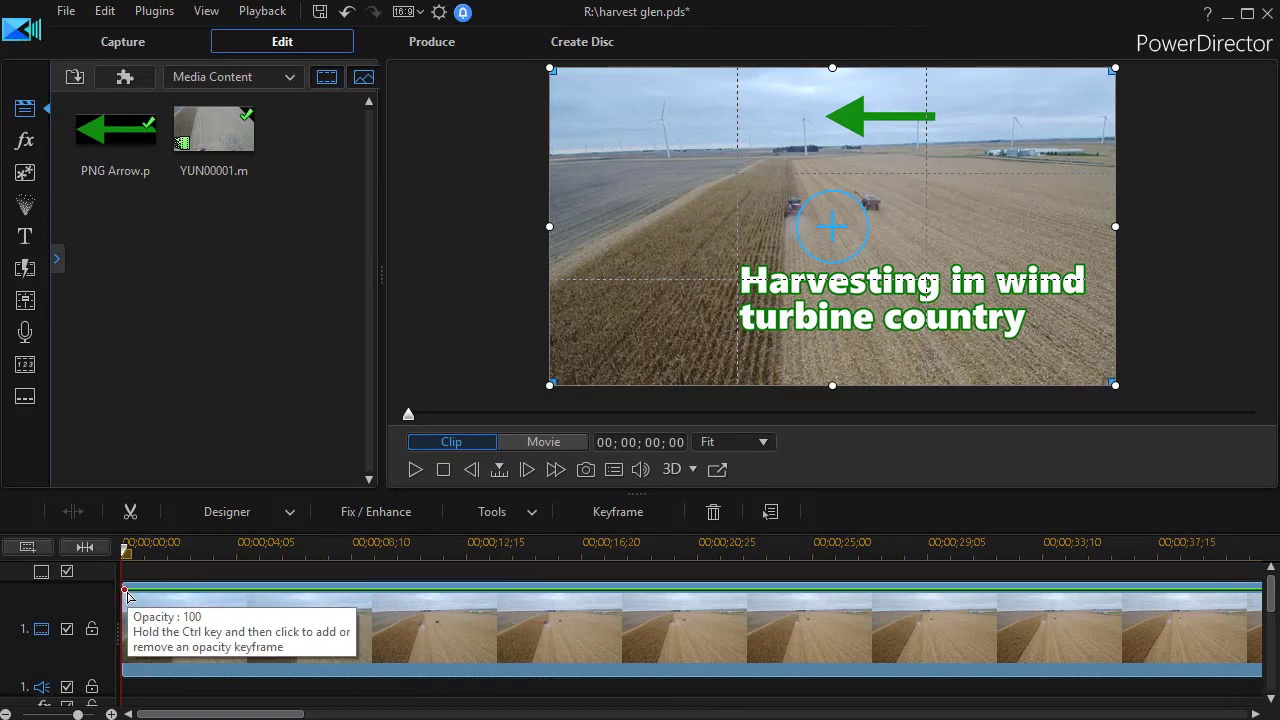
ctrl+click(289, 590)
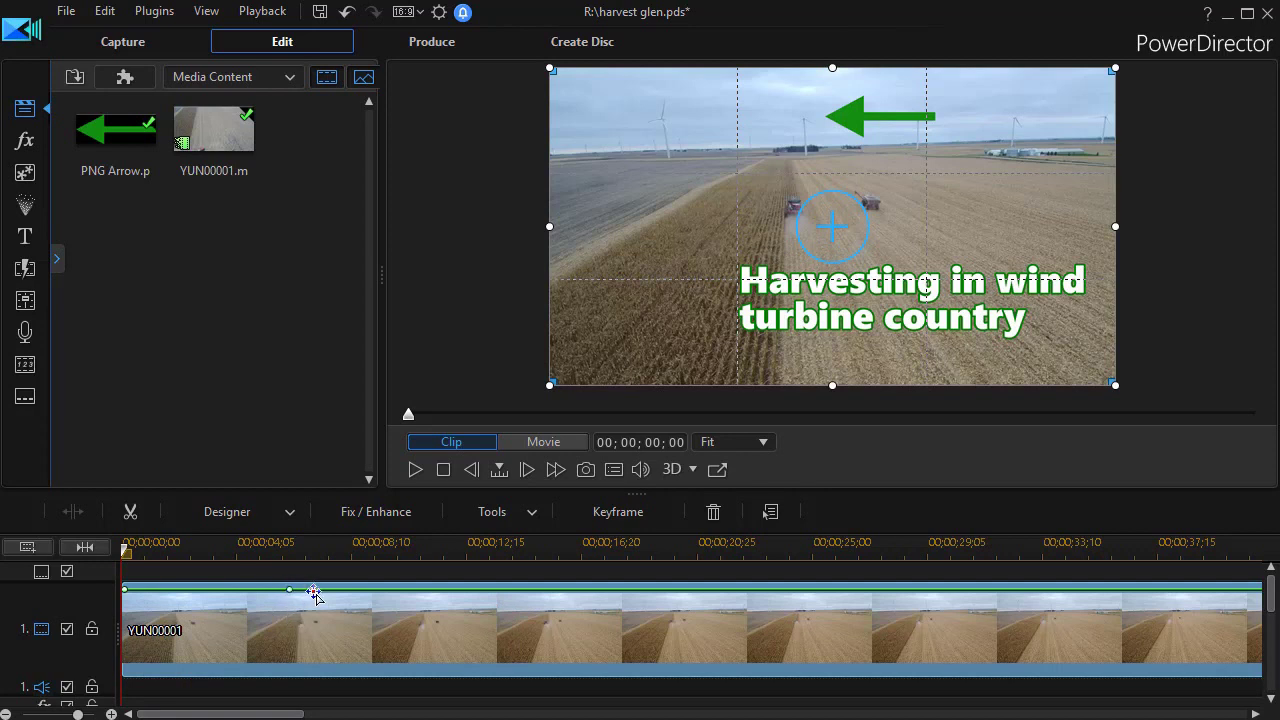
ctrl+click(386, 590)
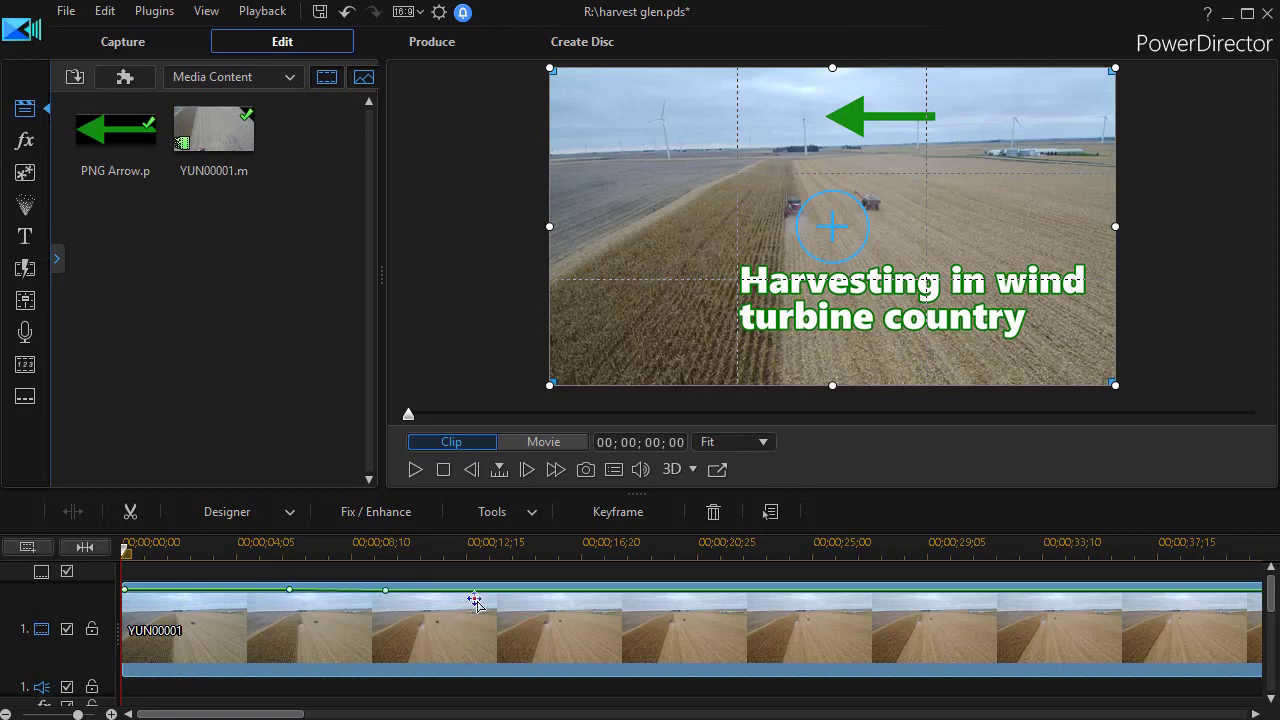
ctrl+click(471, 590)
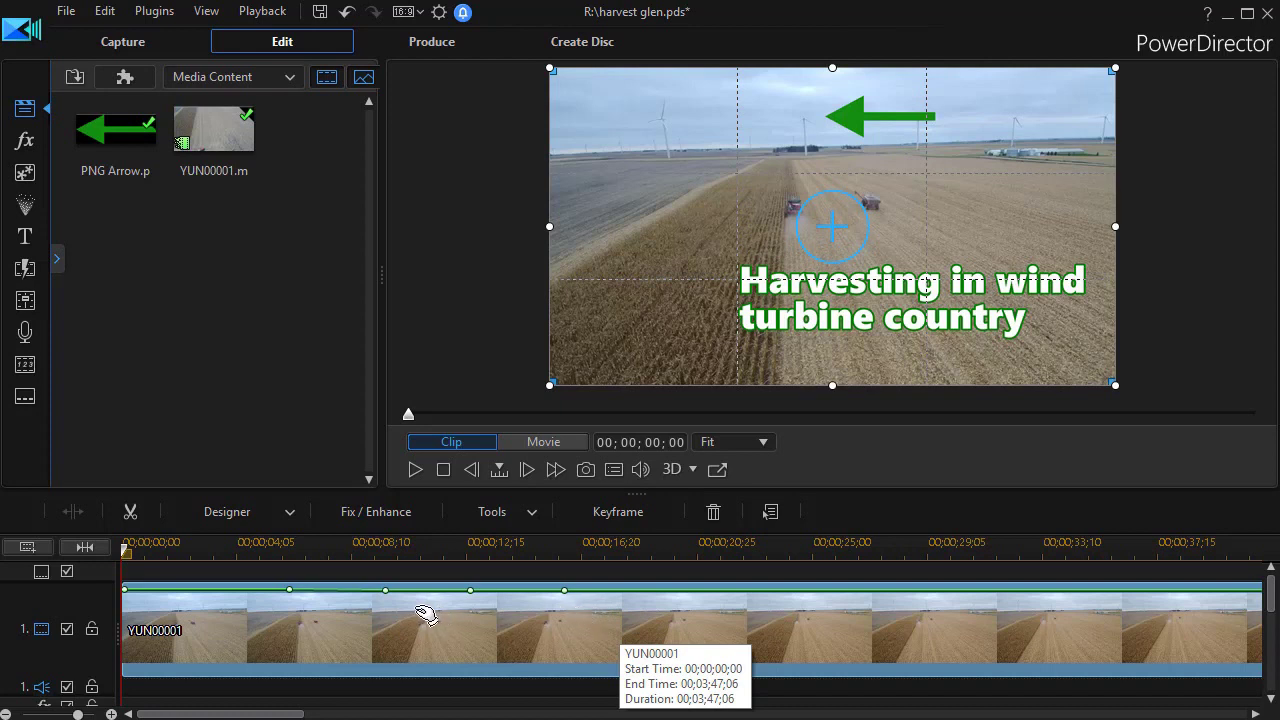
click(553, 645)
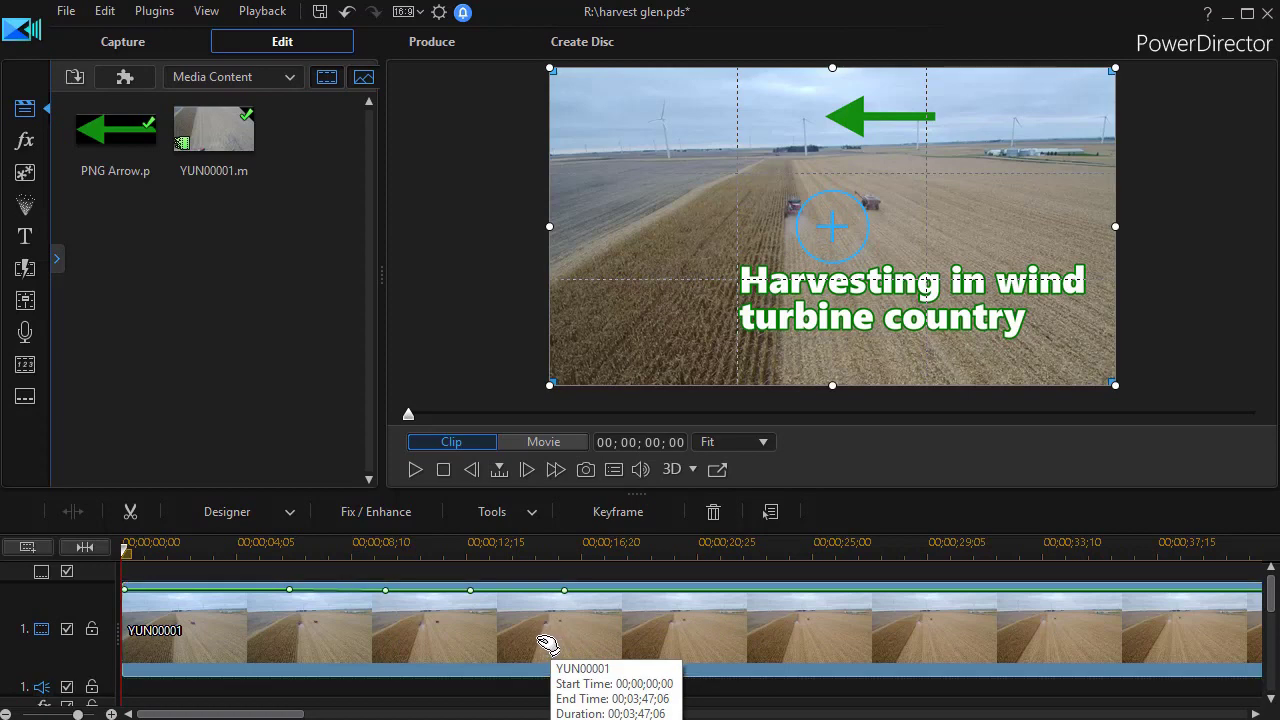
Step: In PiP Designer, drop the opacity at the 00;00;05;27 keyframe to 53%
double_click(537, 638)
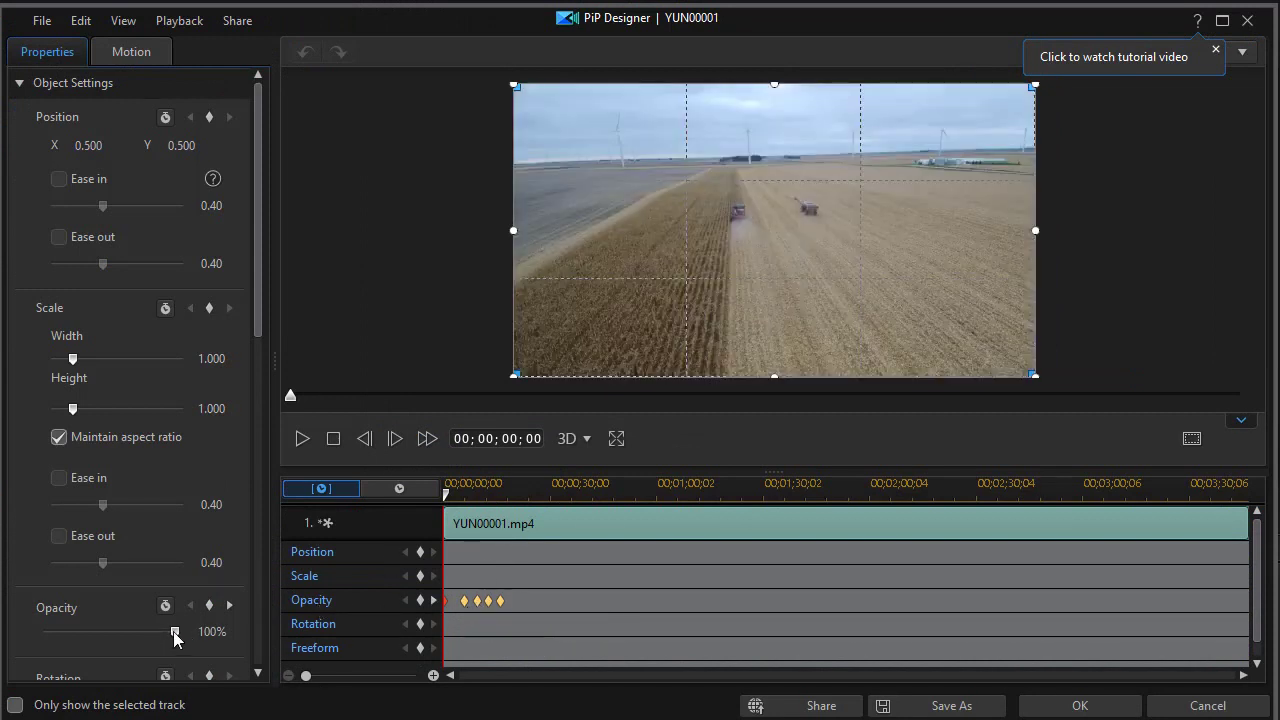
click(464, 600)
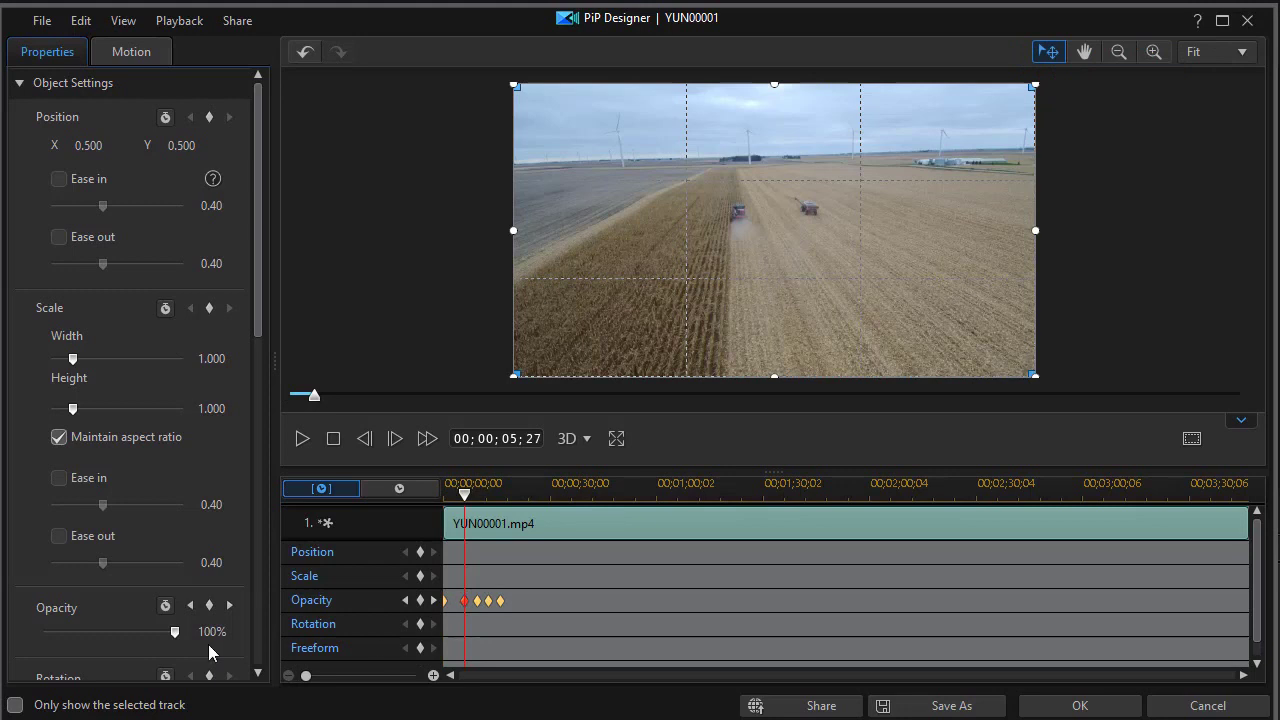
drag(174, 640, 112, 633)
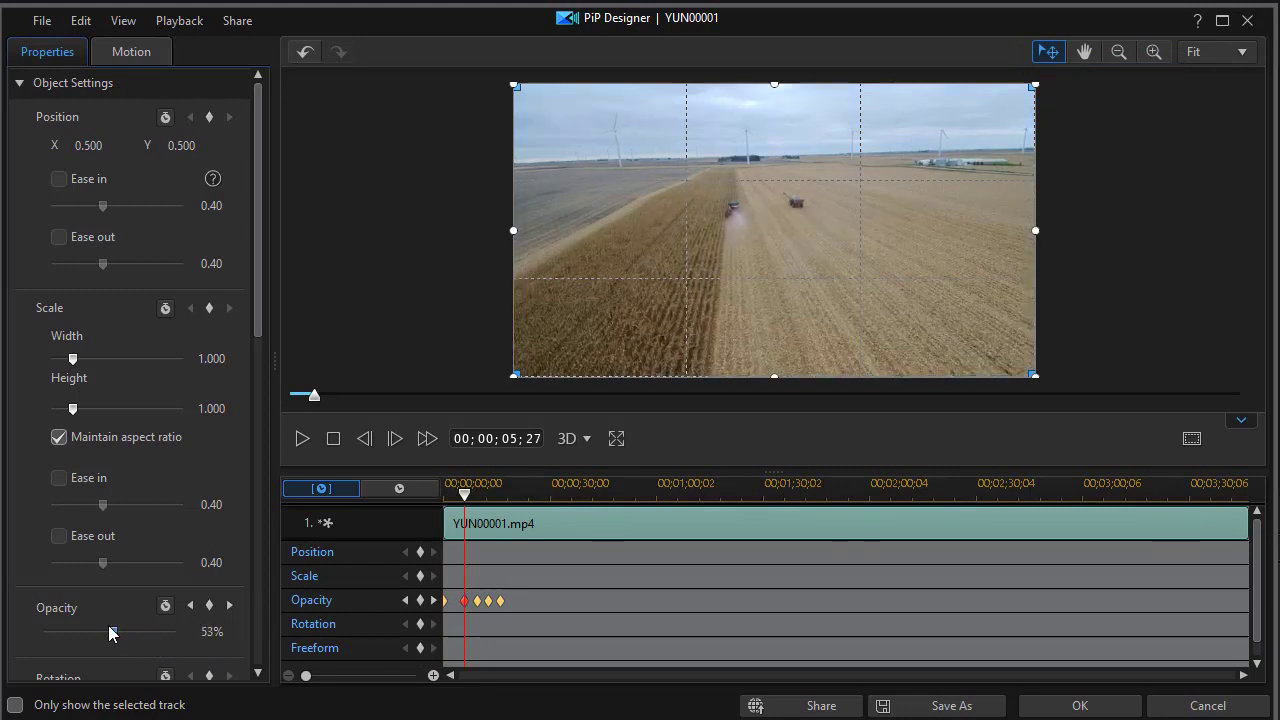
Step: Drop the opacity at the 00;00;11;25 keyframe to 45% and apply the changes
click(487, 600)
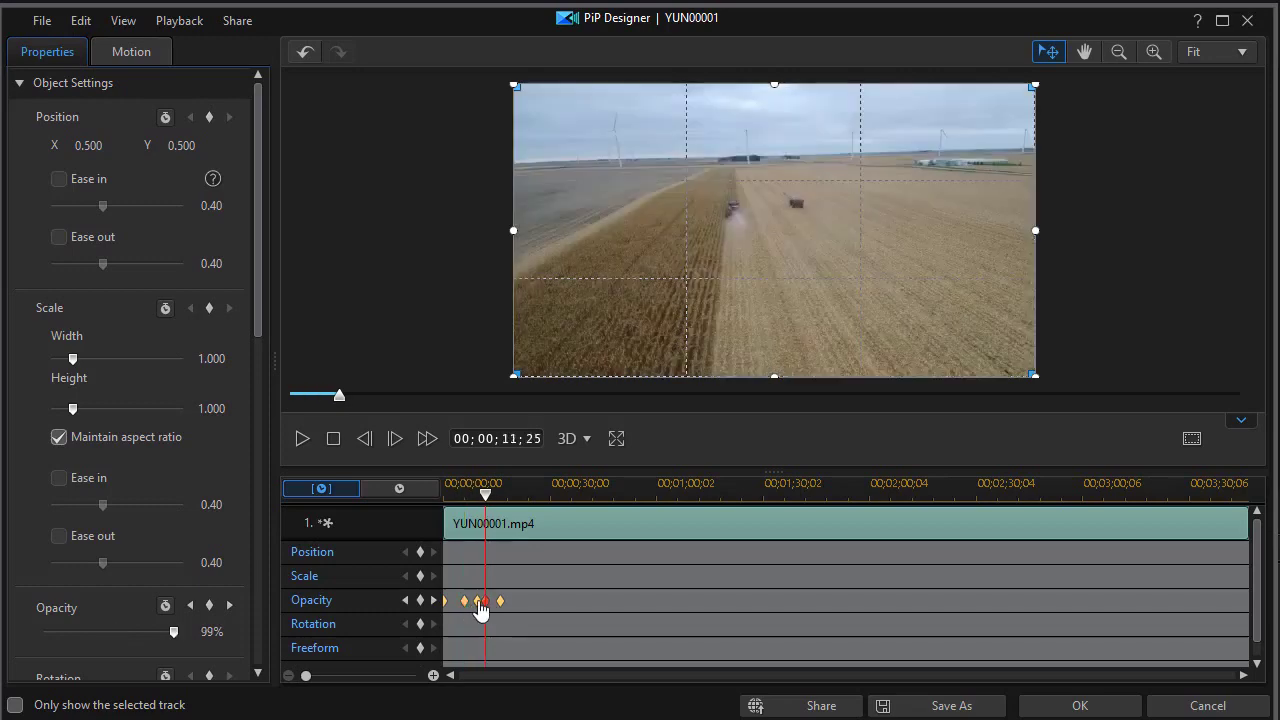
drag(174, 638, 102, 632)
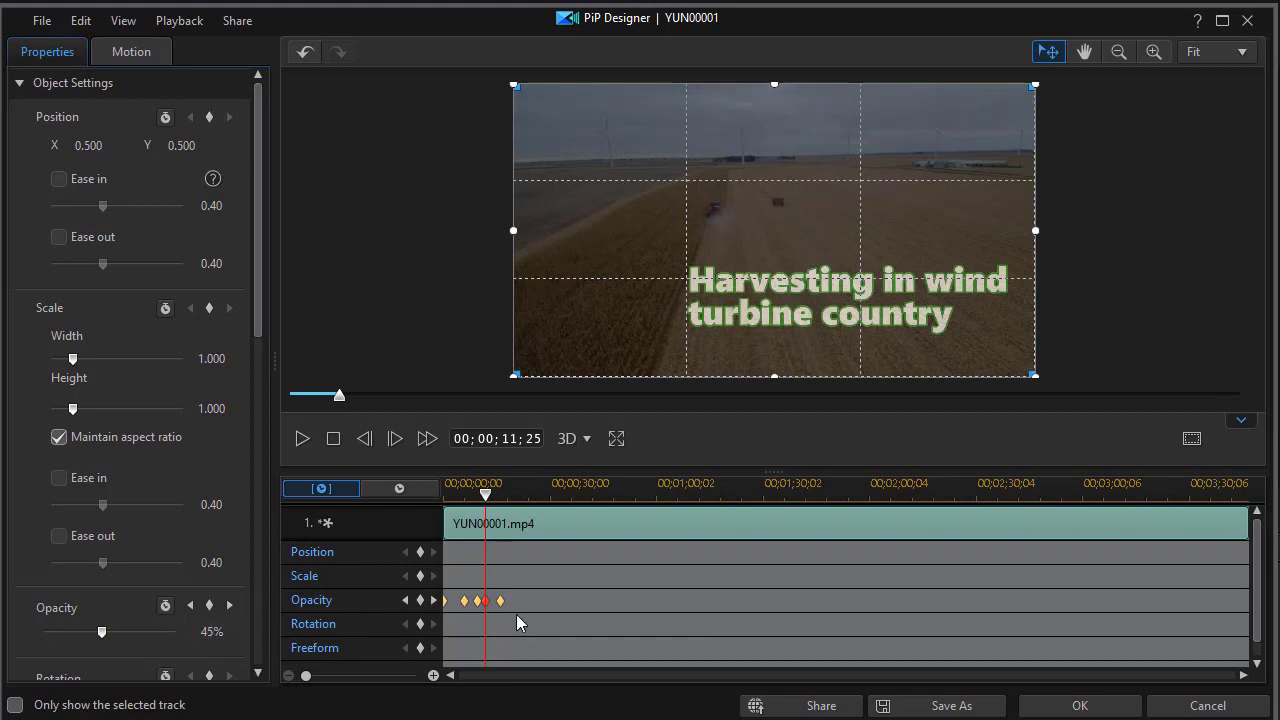
click(1078, 705)
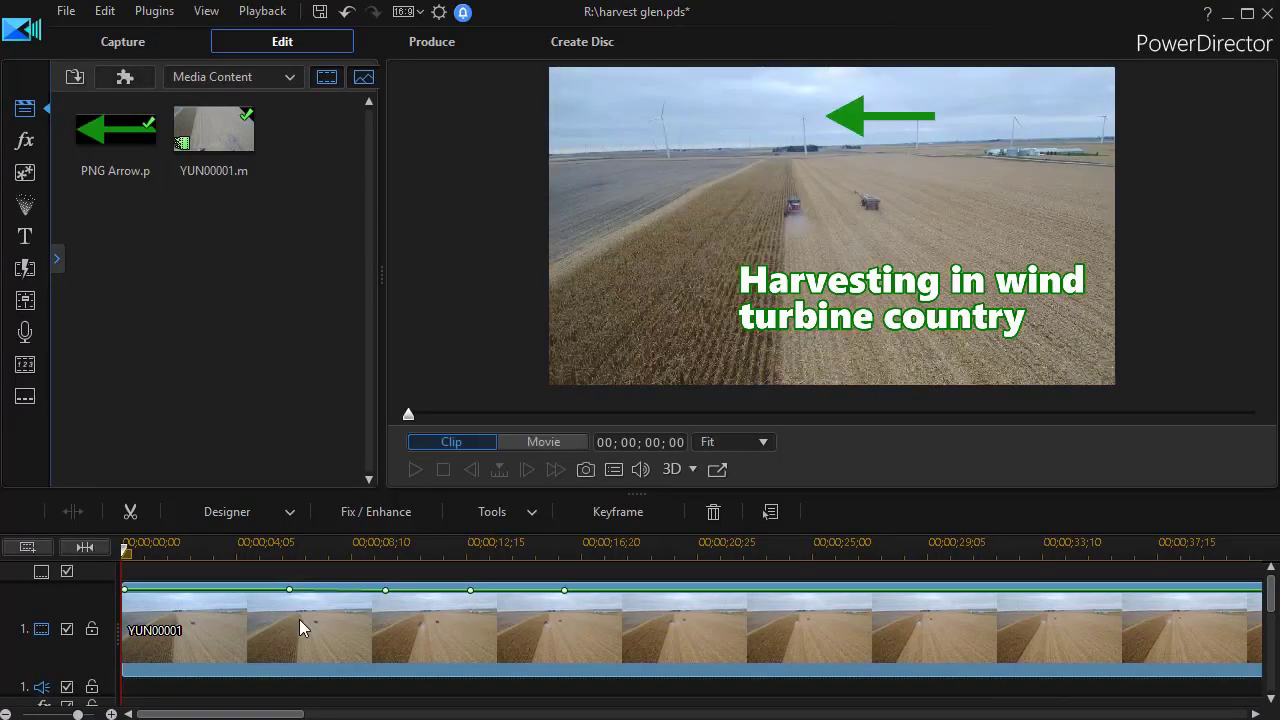
Step: Adjust the timeline view to show the YUN00001 opacity line dipping at the 53% and 45% keyframes
mouse_move(1273, 607)
mouse_down()
mouse_move(1272, 650)
mouse_move(1272, 600)
mouse_up()
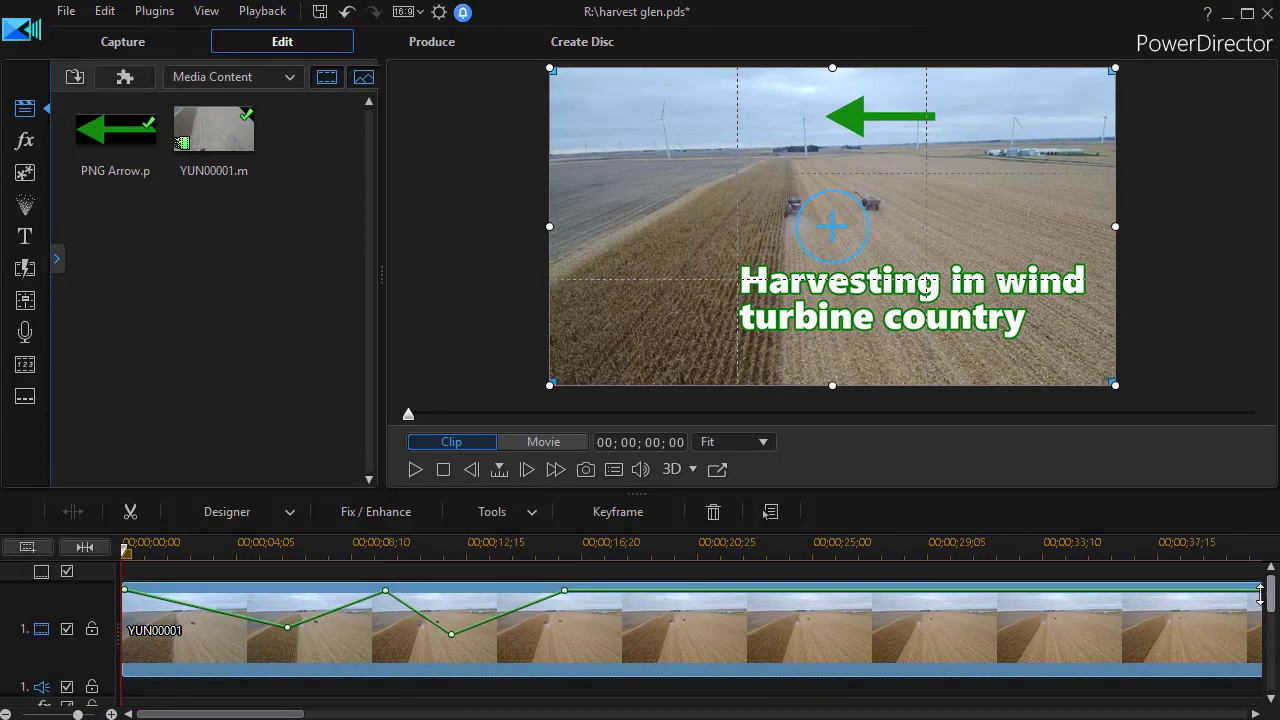